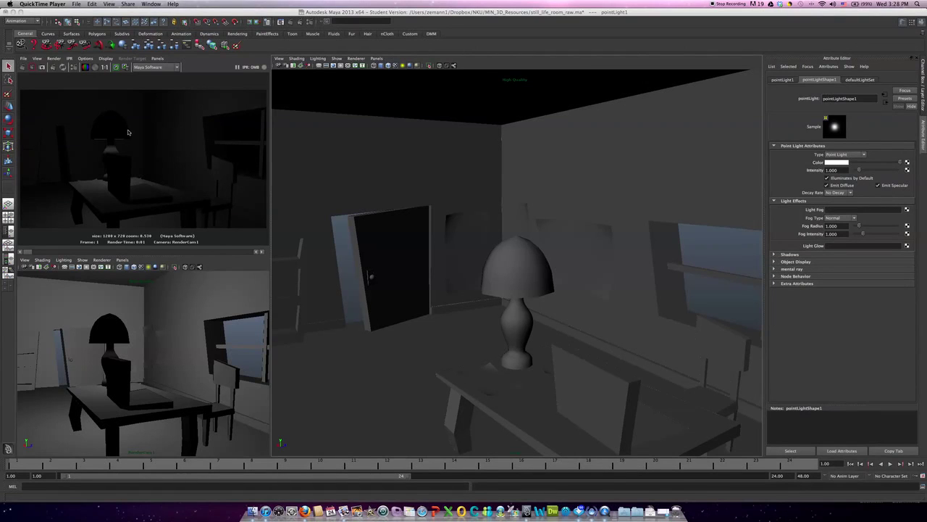
- Orbit the room and frame the selected lamp shade in wireframe view
click(519, 39)
alt+drag(541, 196, 573, 330)
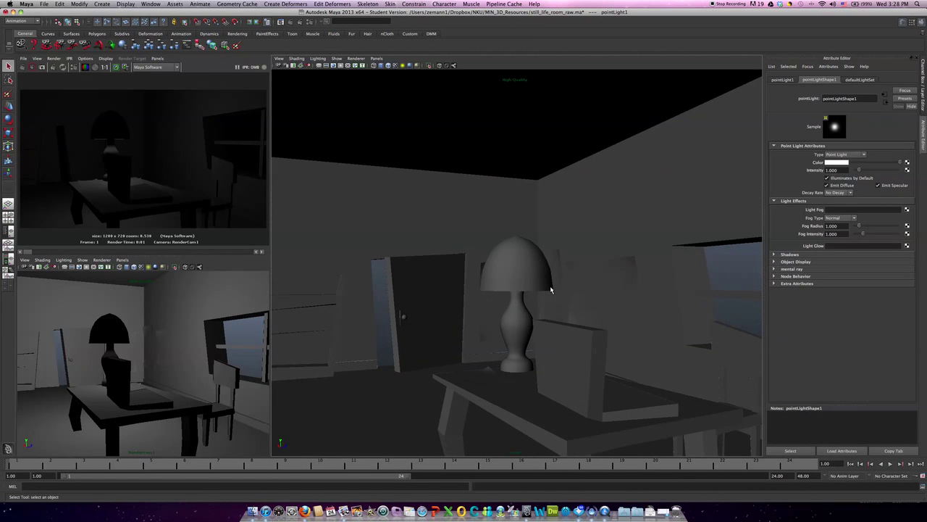
click(550, 290)
key(4)
key(f)
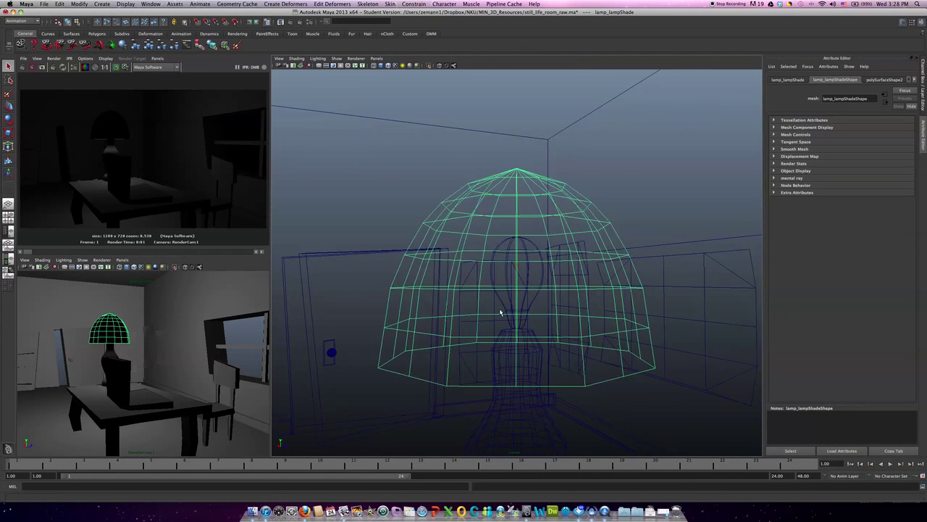
- Frame the point light, light the view with scene lights, and raise its intensity to 1.043
click(517, 267)
key(f)
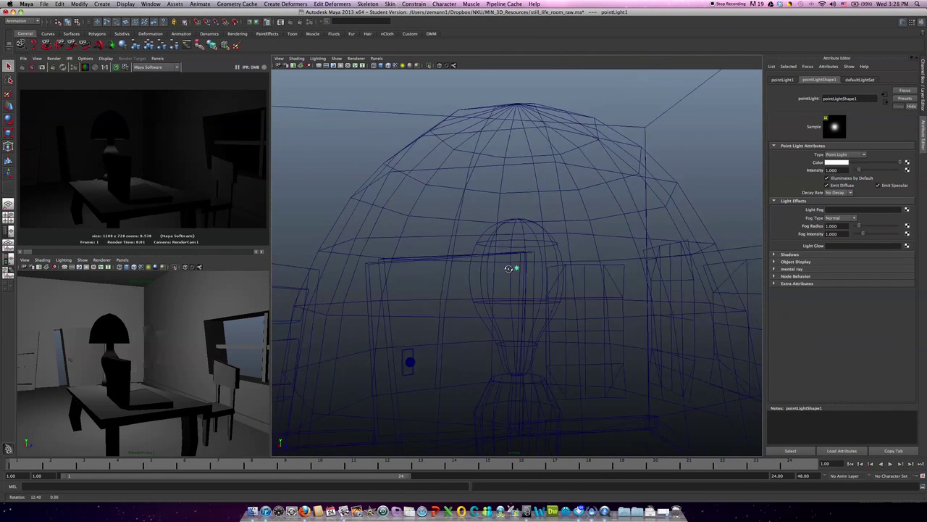
key(5)
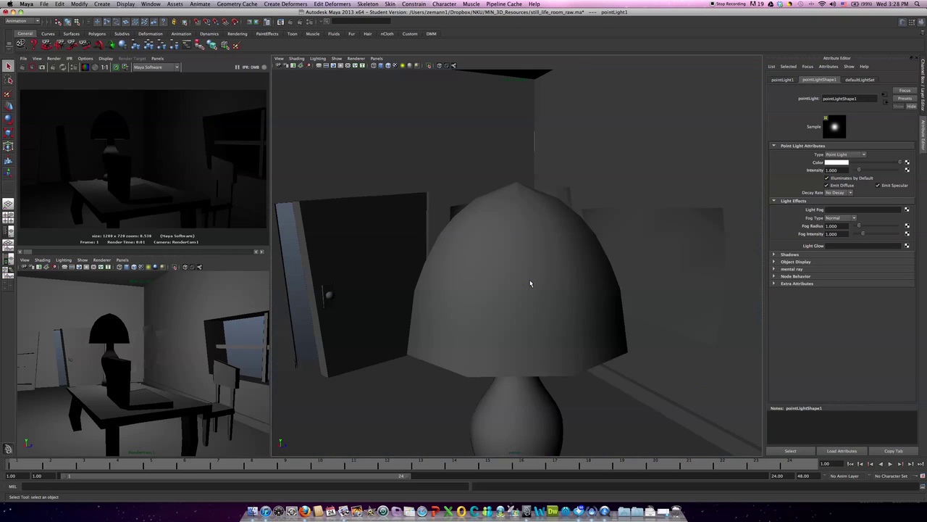
key(7)
scroll(539, 282, down, 5)
alt+drag(558, 289, 564, 293)
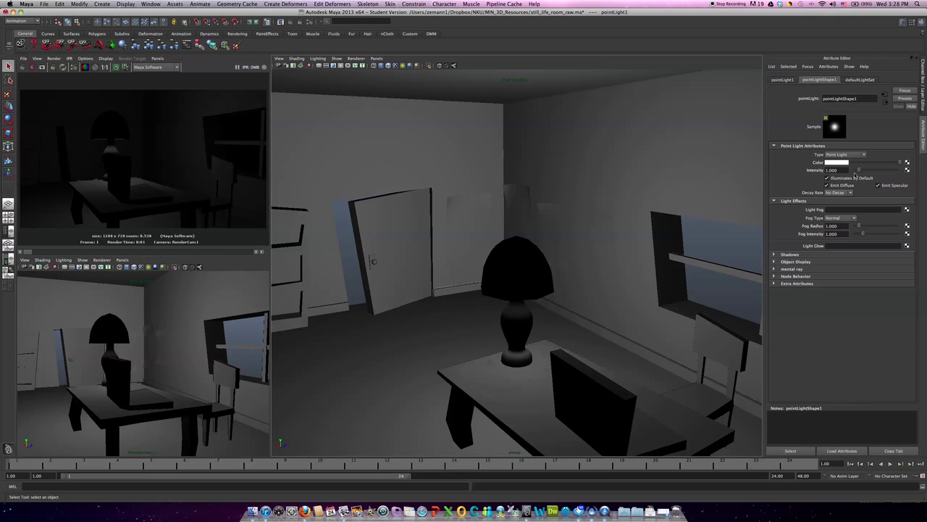
drag(859, 170, 860, 171)
- Set the point light's Decay Rate to Linear
click(842, 192)
click(839, 200)
drag(859, 170, 905, 171)
- Enter 88 for the point light's intensity, then push it up to about 139
click(833, 170)
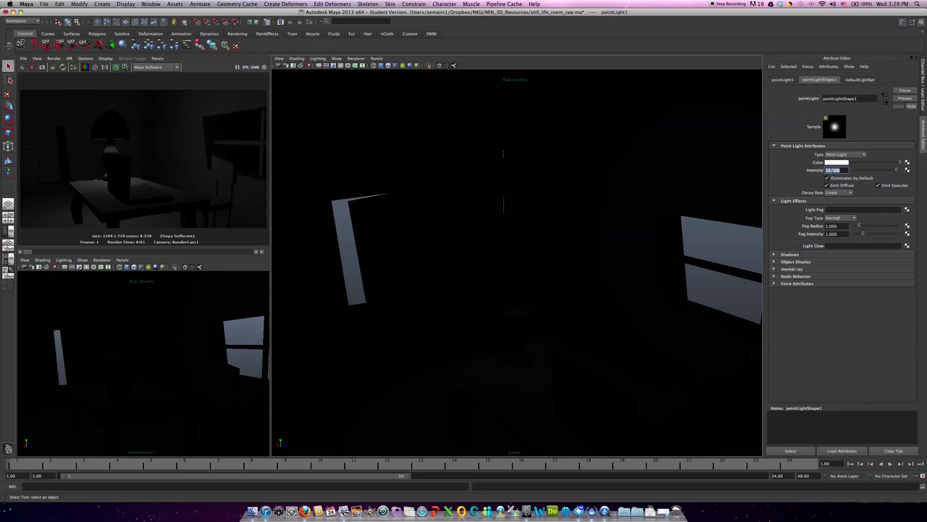
text(88)
key(Return)
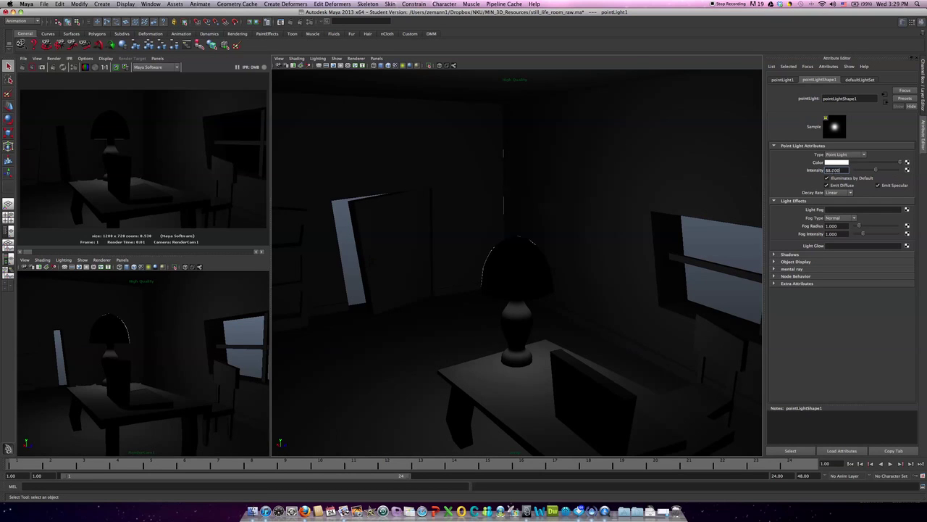
click(835, 170)
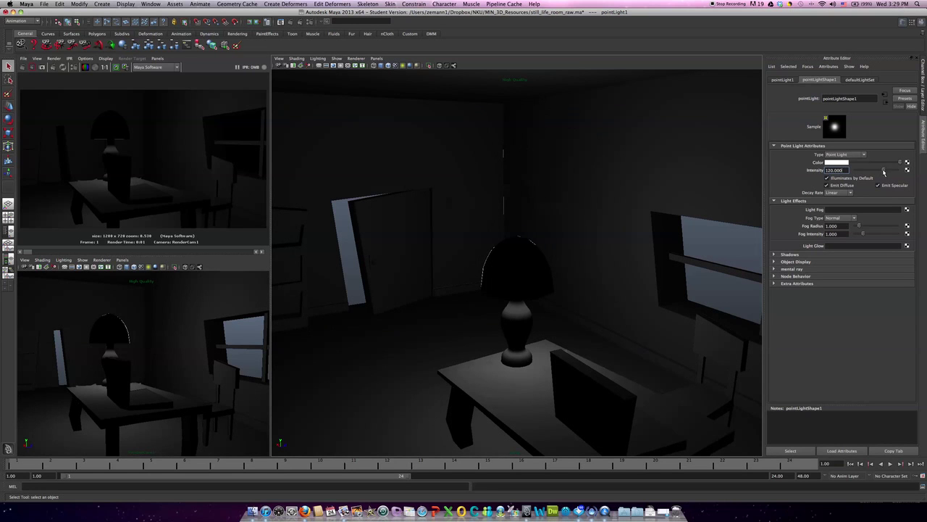
drag(884, 171, 885, 171)
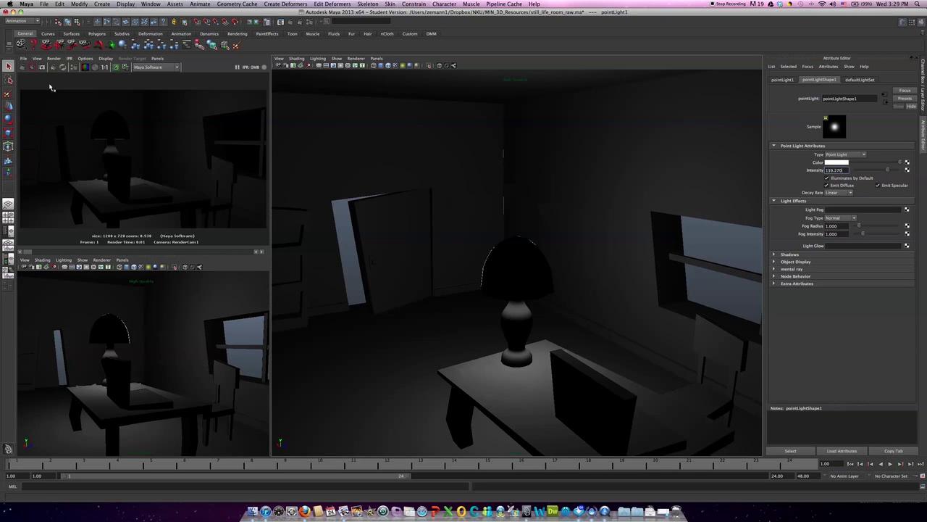
- Re-render the camera view, enable Use Depth Map Shadows on the point light, and render again
click(36, 58)
mouse_move(53, 59)
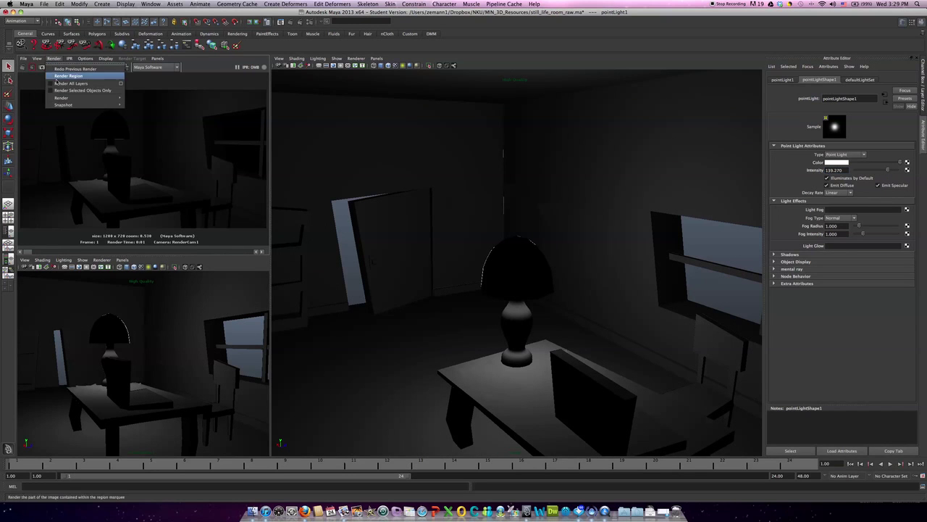
click(152, 113)
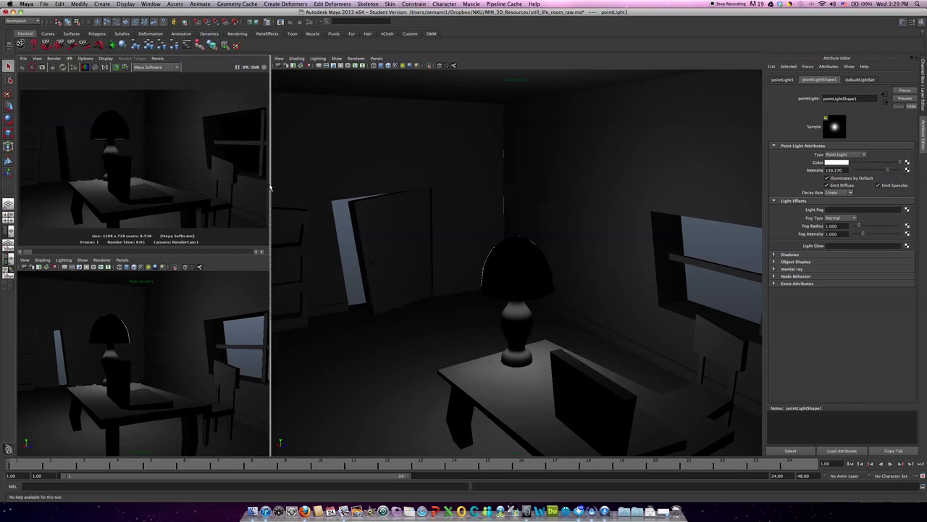
click(789, 254)
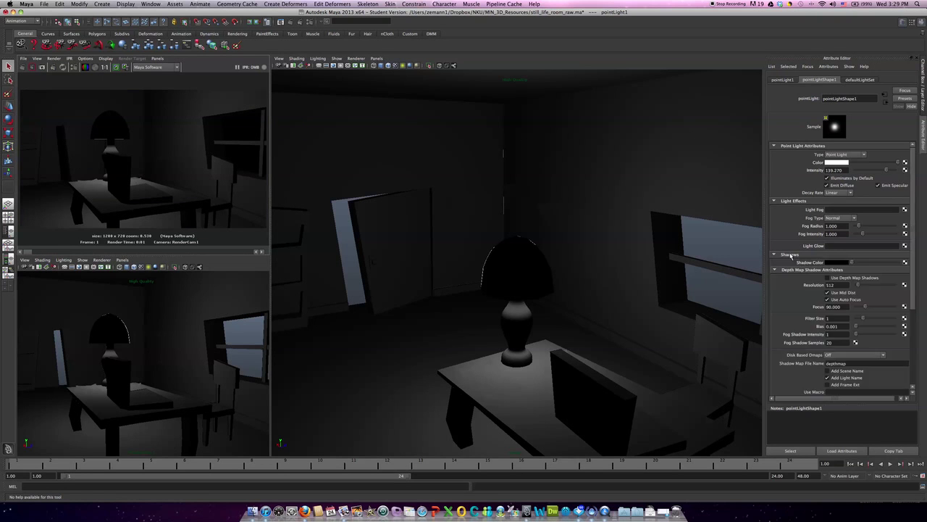
click(828, 278)
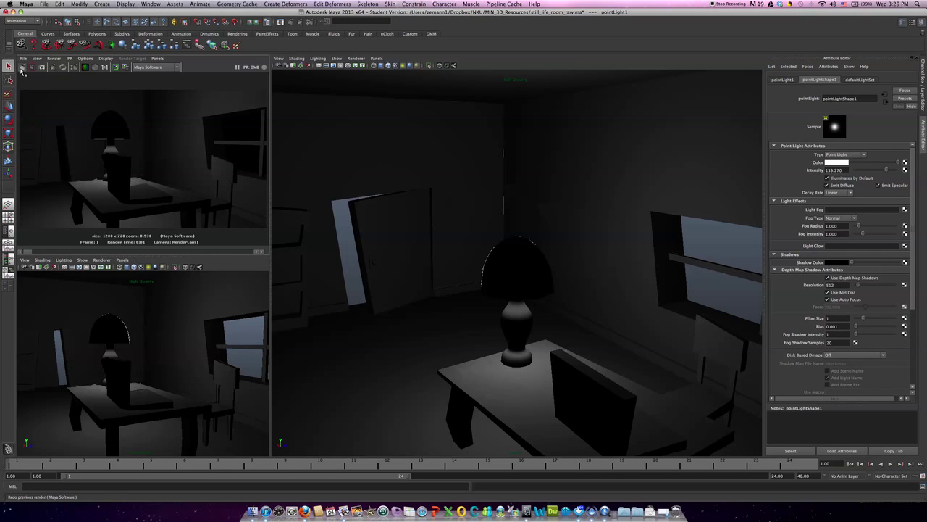
click(22, 67)
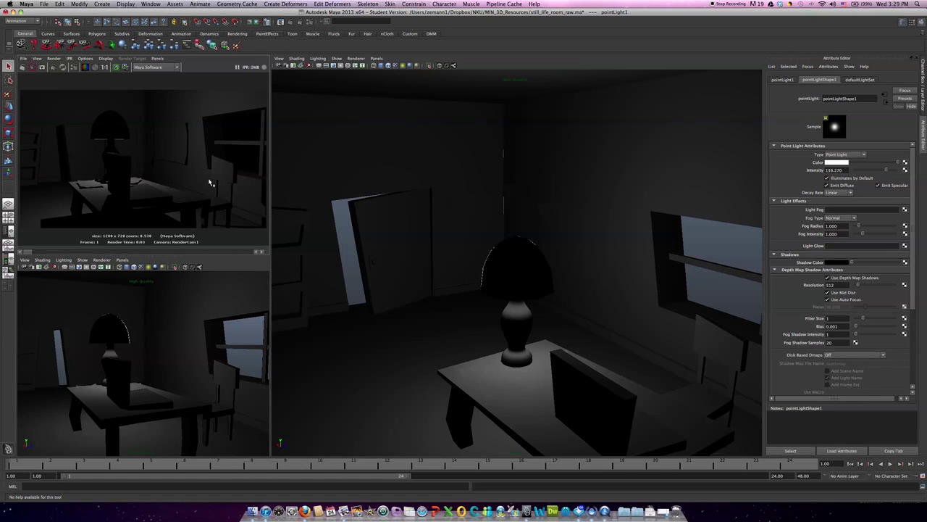
- Switch the main view to default lighting and zoom in and out on the room
click(455, 143)
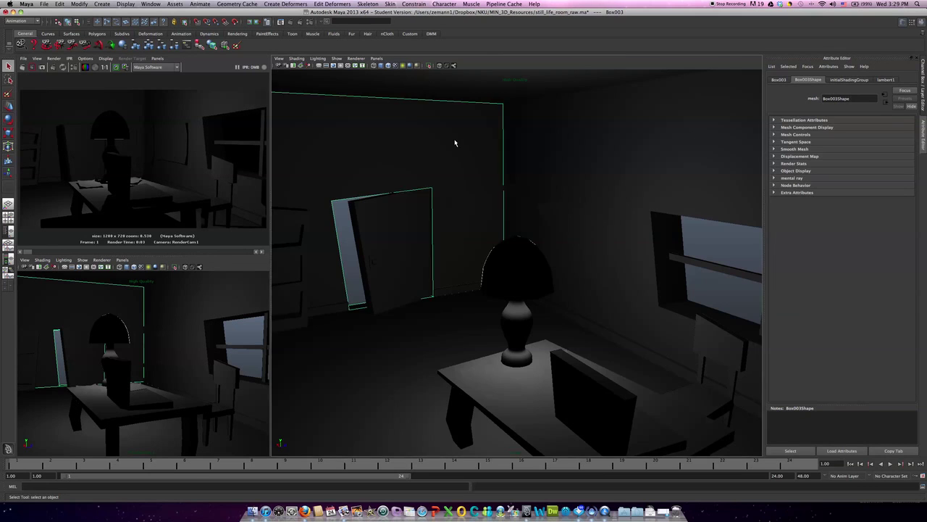
key(5)
scroll(510, 298, down, 4)
scroll(513, 301, down, 4)
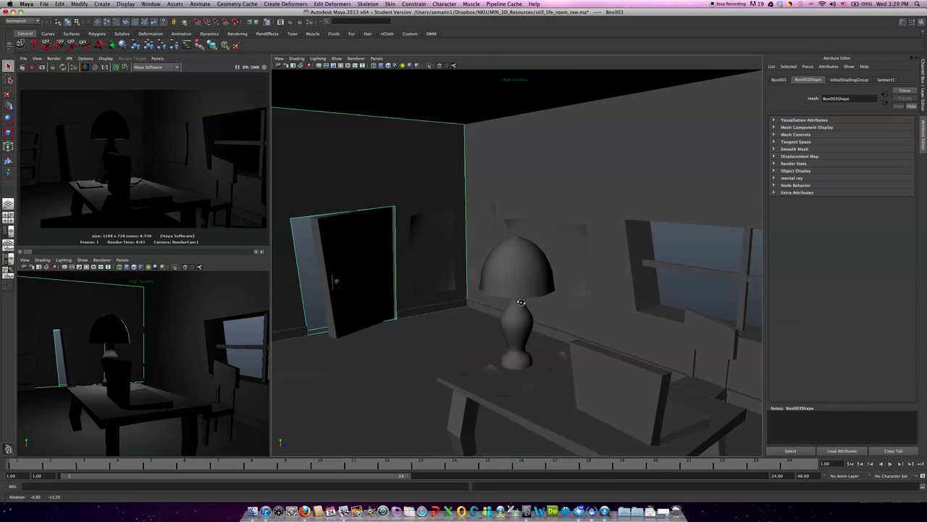
scroll(518, 305, down, 3)
scroll(540, 304, down, 3)
scroll(534, 306, up, 3)
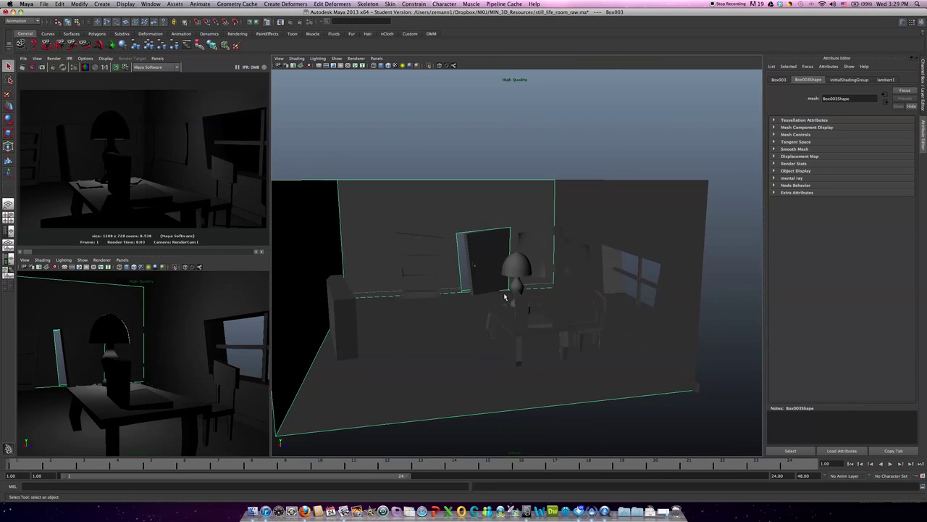
scroll(507, 297, up, 3)
scroll(464, 283, up, 2)
- Pull back to face the back wall and enable Lighting > Shadows in the lower-left view
click(454, 278)
alt+right_drag(455, 278, 517, 252)
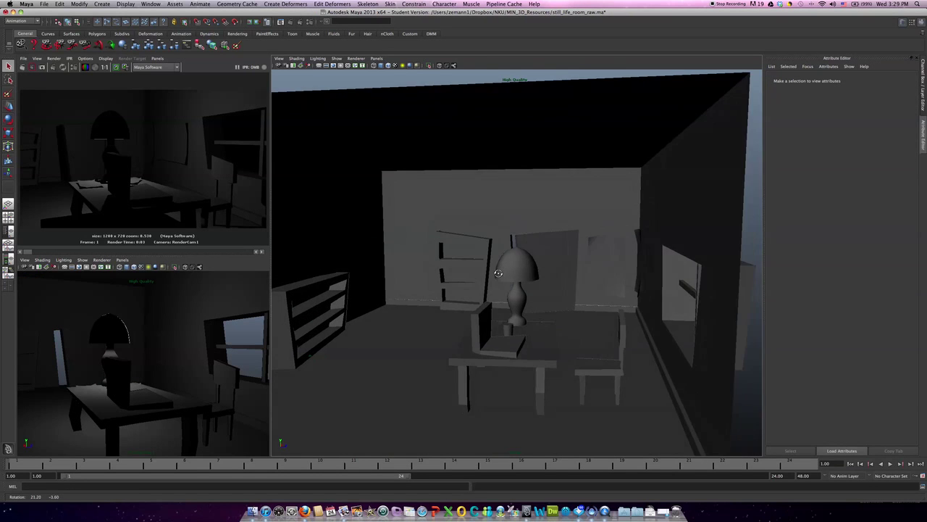
alt+drag(517, 251, 380, 98)
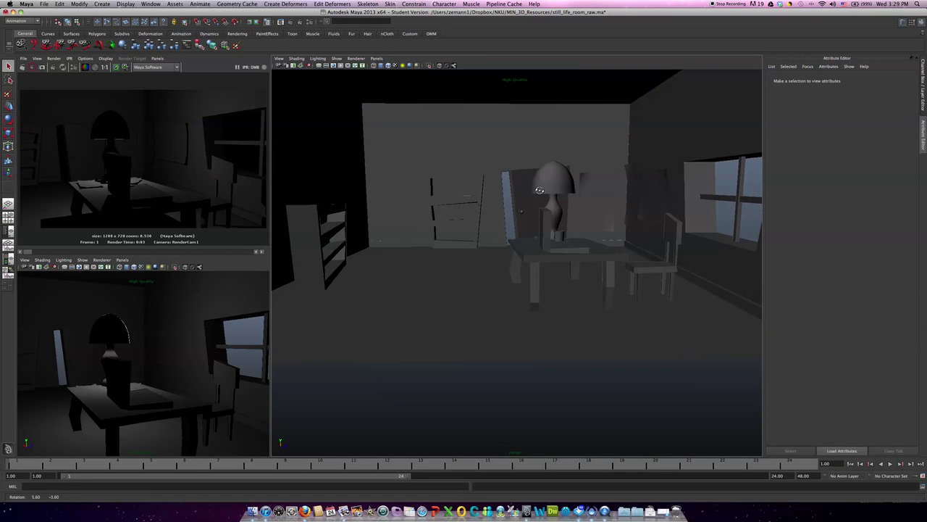
click(64, 260)
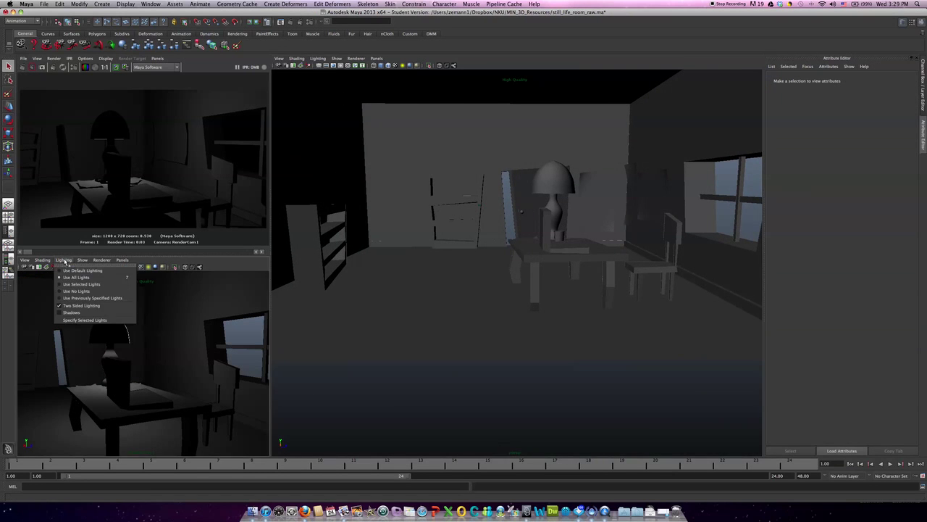
click(75, 312)
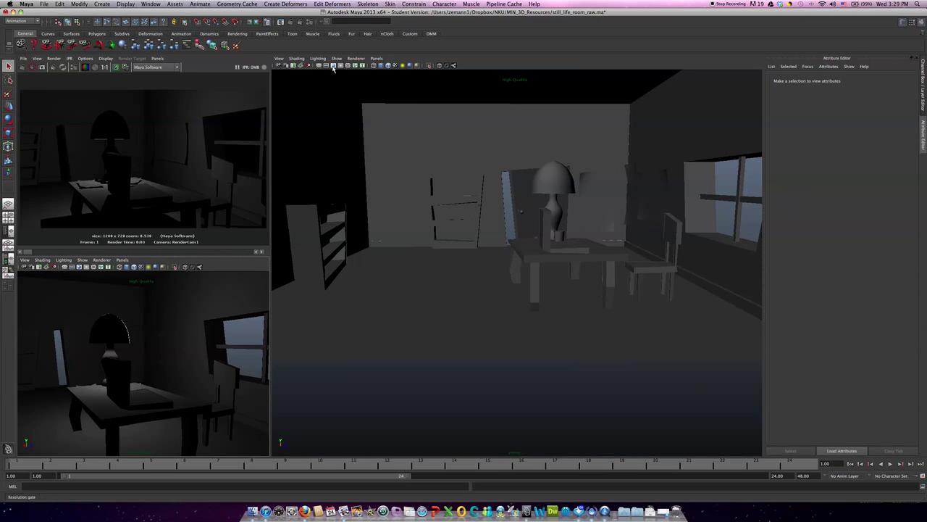
- Create a new spot light and raise it toward lamp height
click(102, 4)
mouse_move(106, 43)
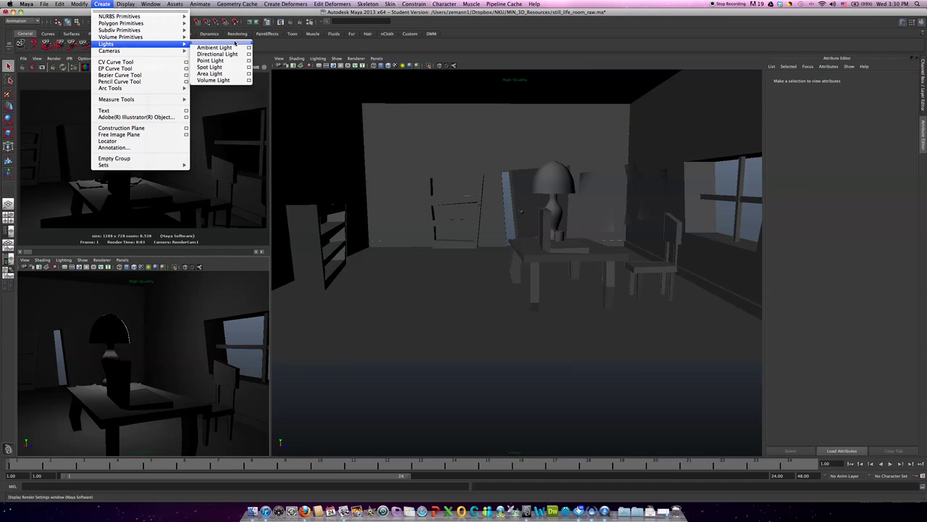
click(210, 67)
key(r)
key(w)
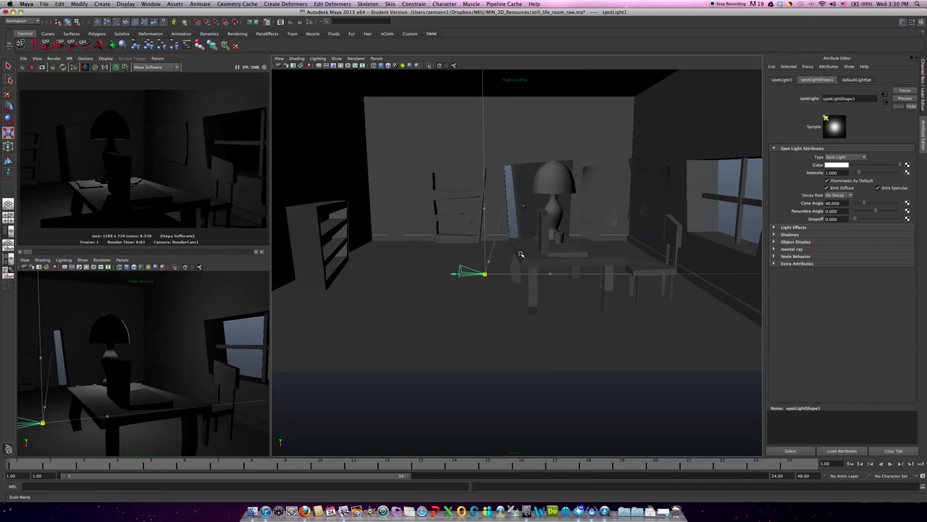
drag(485, 228, 495, 138)
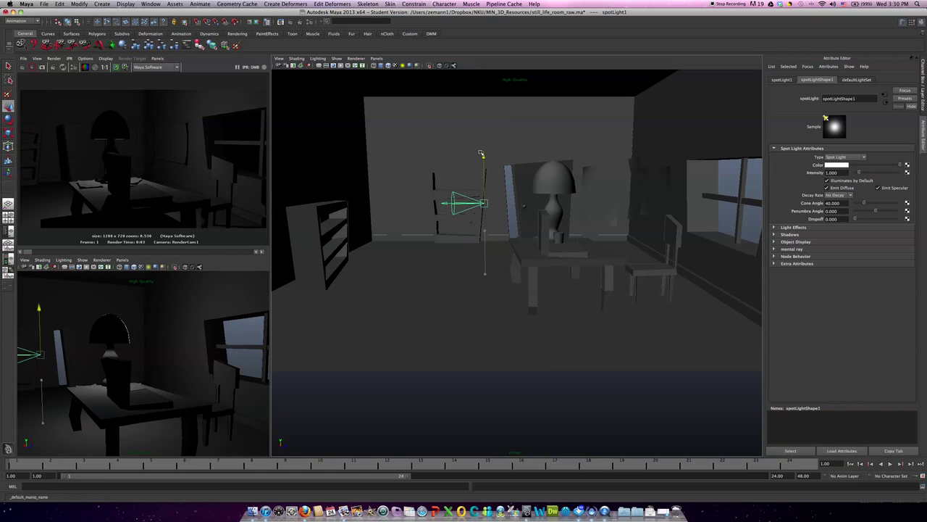
- Set the spotlight's Rotate X to -90 in the Channel Box so it points straight down
click(916, 23)
key(e)
click(868, 110)
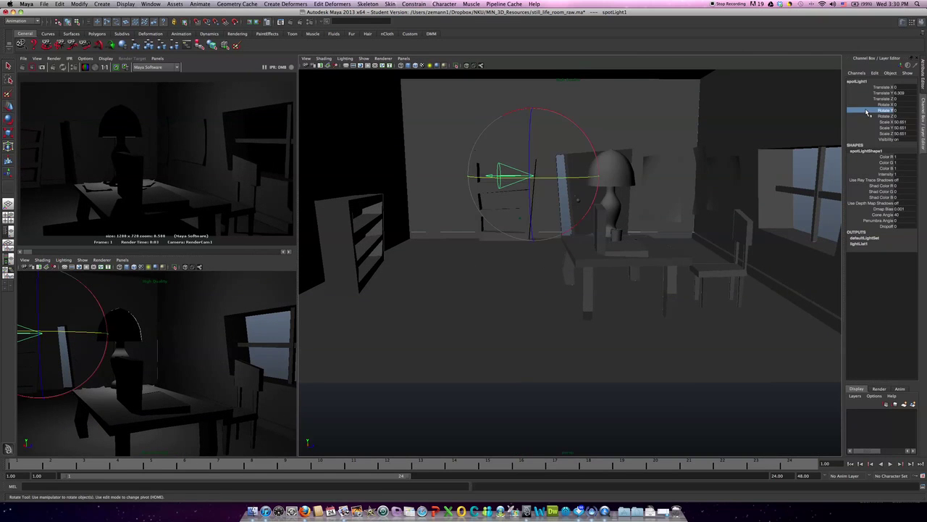
click(868, 105)
click(897, 104)
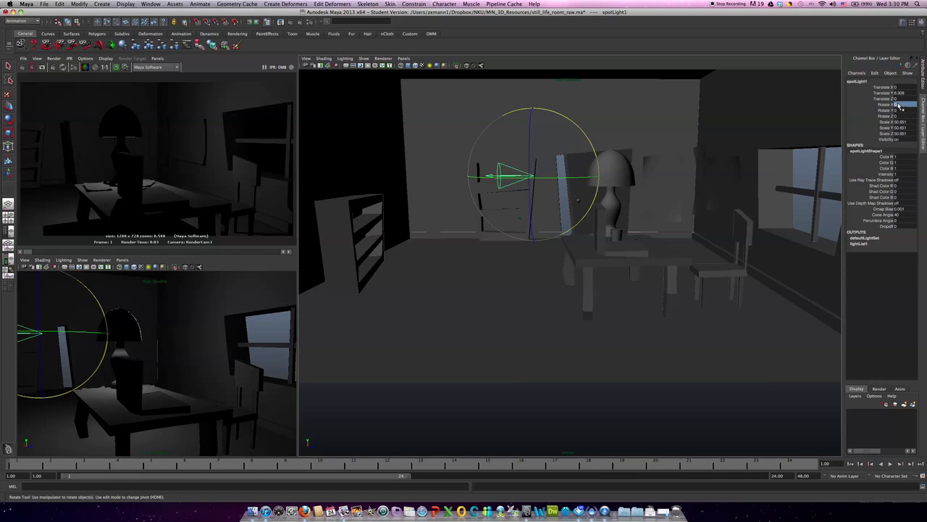
text(-90)
key(Return)
click(900, 106)
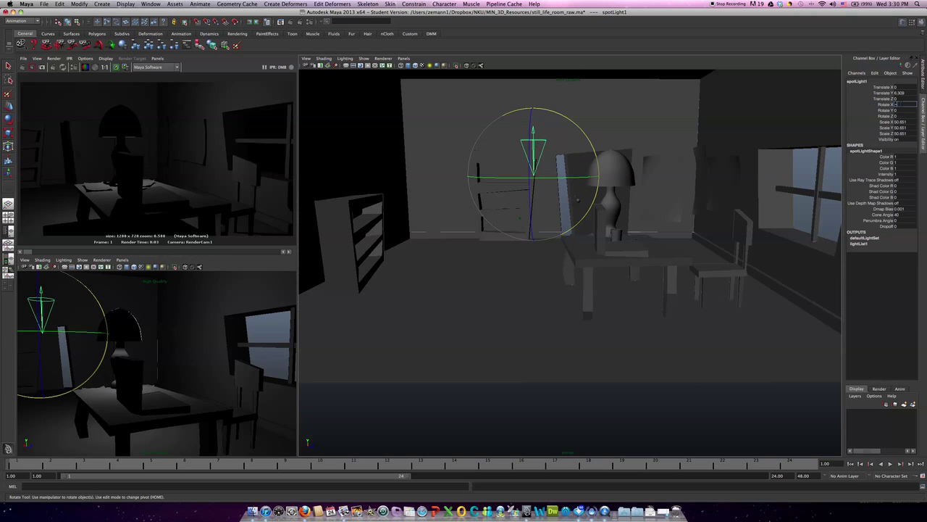
text(90)
key(Return)
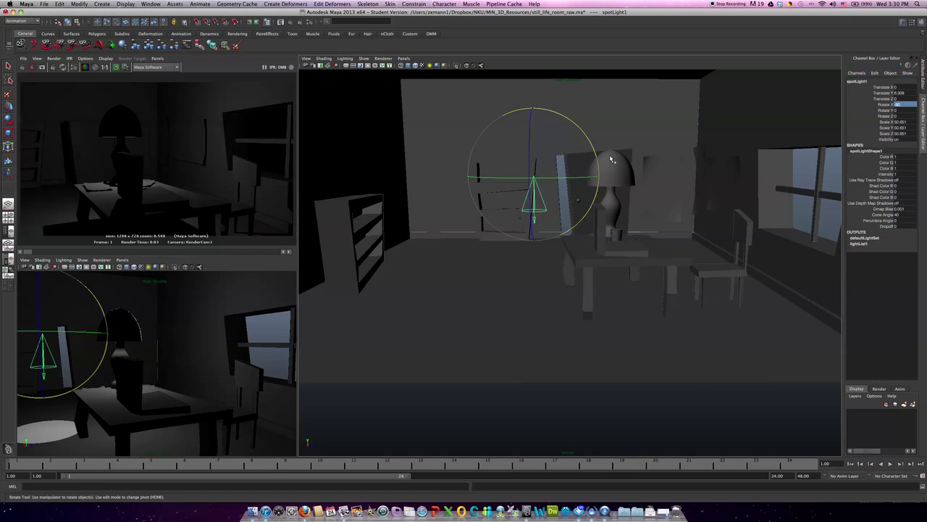
- Preview the floor light pool under scene lighting and undo an accidental box selection
key(7)
alt+drag(606, 157, 607, 167)
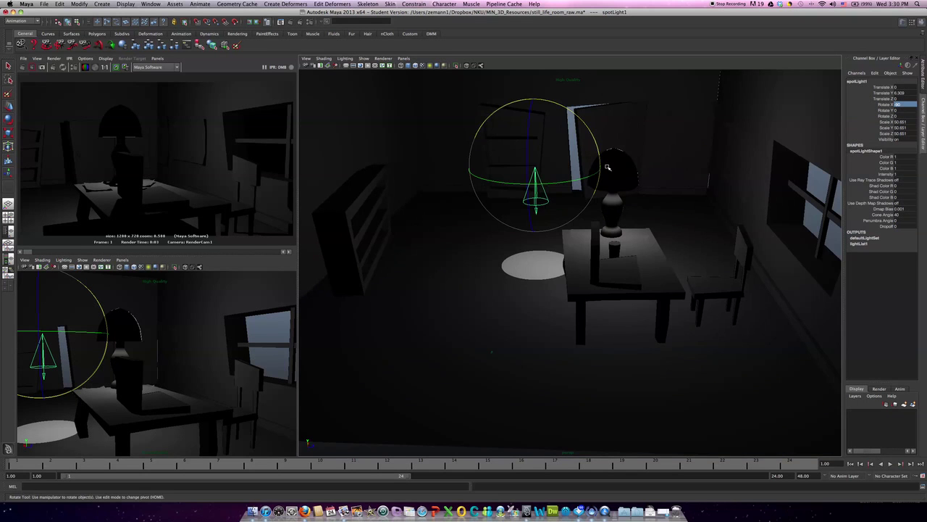
key(q)
key(w)
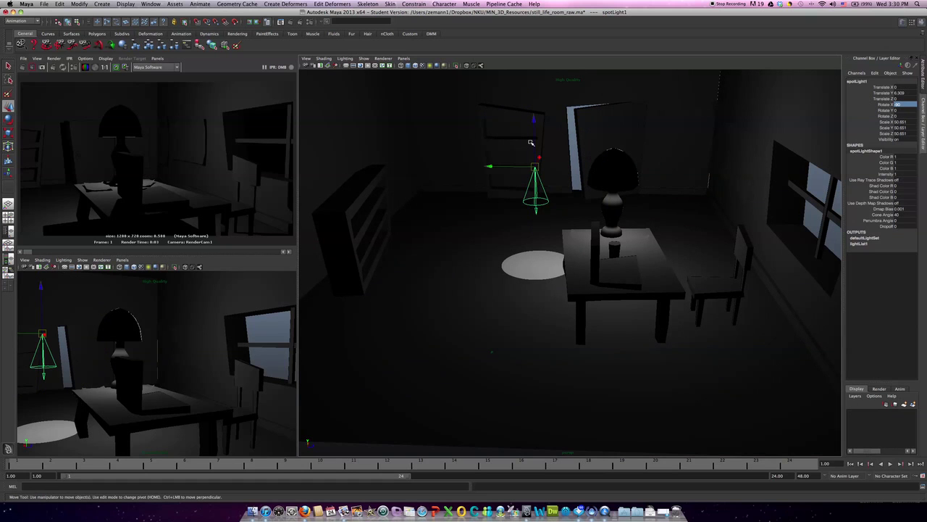
click(527, 135)
key(ctrl+z)
- Move the spotlight up and over into the lamp shade
drag(532, 139, 536, 117)
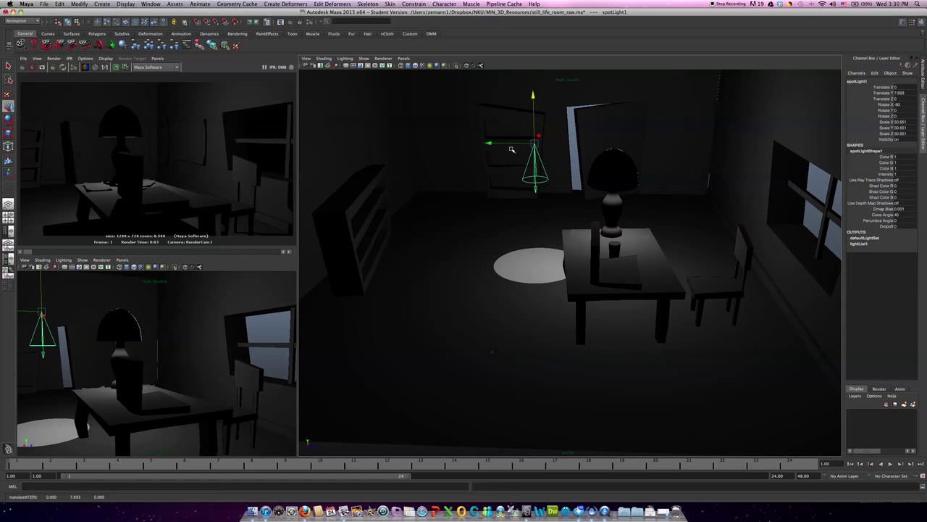
mouse_move(509, 145)
mouse_down()
mouse_move(623, 156)
mouse_move(610, 151)
mouse_move(621, 200)
mouse_move(561, 259)
mouse_move(619, 241)
mouse_move(585, 160)
mouse_move(568, 161)
mouse_move(610, 157)
mouse_move(675, 169)
mouse_move(666, 157)
mouse_move(700, 178)
mouse_move(676, 178)
mouse_move(659, 221)
mouse_move(616, 176)
mouse_move(669, 182)
mouse_move(684, 211)
mouse_move(703, 207)
mouse_move(681, 202)
mouse_up()
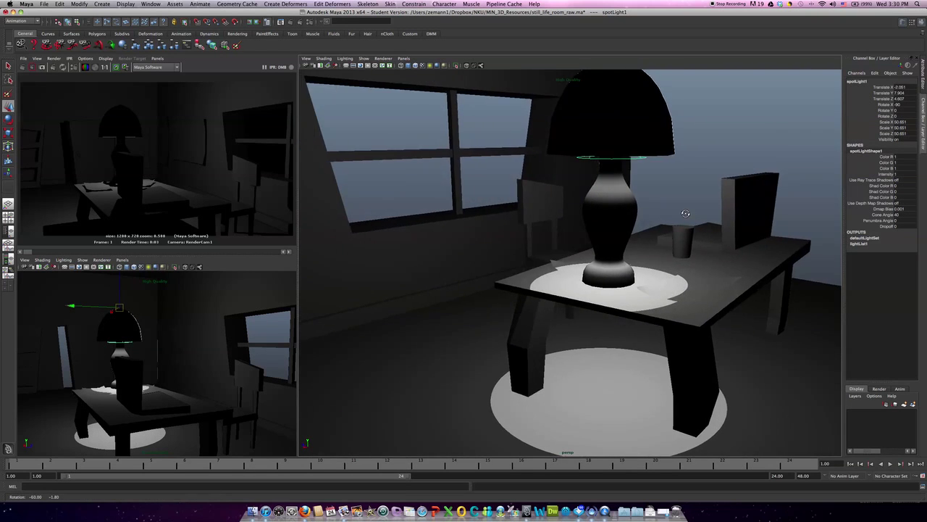
mouse_move(450, 97)
alt+mouse_down()
mouse_move(633, 207)
mouse_move(586, 227)
alt+mouse_up()
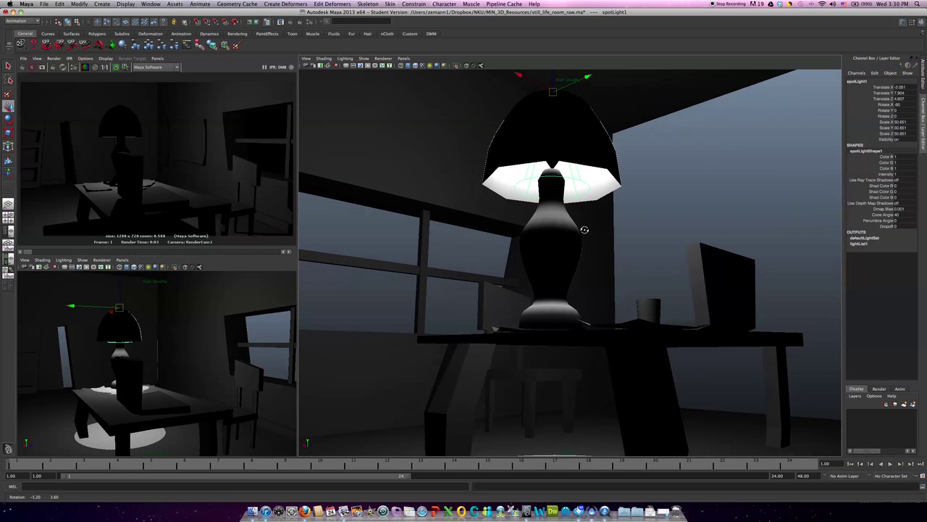
- Widen the spotlight's cone angle to 68.871 in the Attribute Editor
key(ctrl+a)
mouse_move(623, 174)
alt+mouse_down()
mouse_move(634, 166)
mouse_move(688, 197)
alt+mouse_up()
drag(862, 204, 874, 205)
mouse_move(594, 253)
alt+mouse_down()
mouse_move(649, 275)
mouse_move(610, 269)
alt+mouse_up()
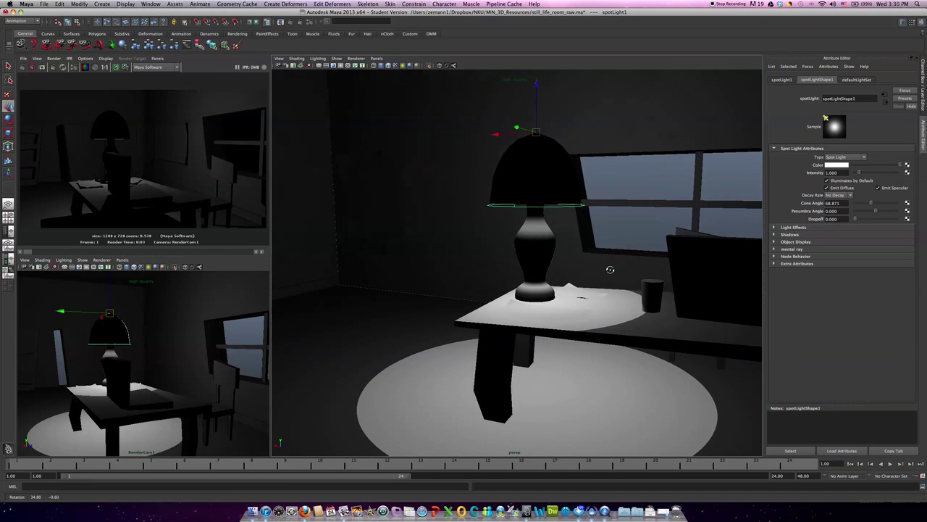
- Tweak the spotlight's dropoff toward 4.435 while orbiting around the lamp and table
mouse_move(588, 205)
alt+mouse_down()
mouse_move(580, 201)
mouse_move(593, 208)
alt+mouse_up()
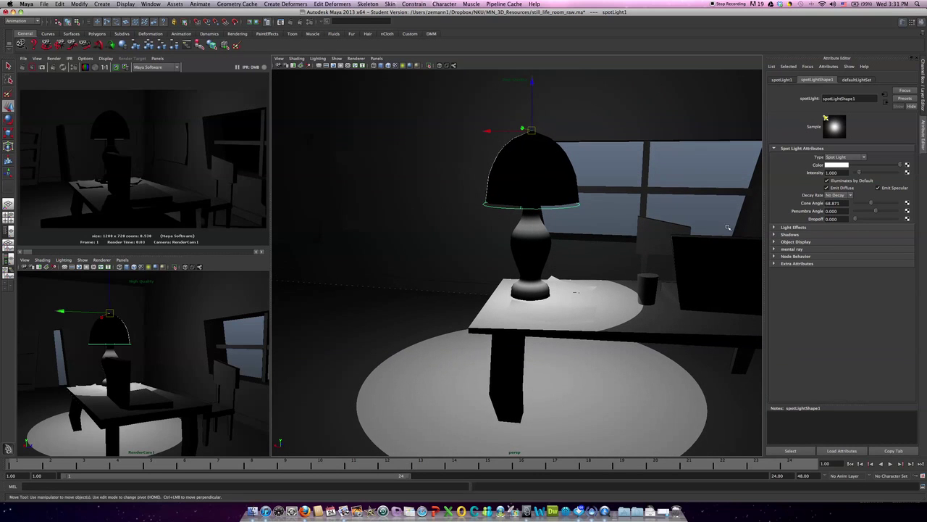
mouse_move(855, 220)
mouse_down()
mouse_move(880, 213)
mouse_move(871, 207)
mouse_up()
mouse_move(713, 290)
alt+mouse_down()
mouse_move(669, 305)
mouse_move(645, 263)
mouse_move(686, 292)
mouse_move(627, 304)
alt+mouse_up()
- Enable Use Depth Map Shadows in the spotlight's Shadows section
click(789, 235)
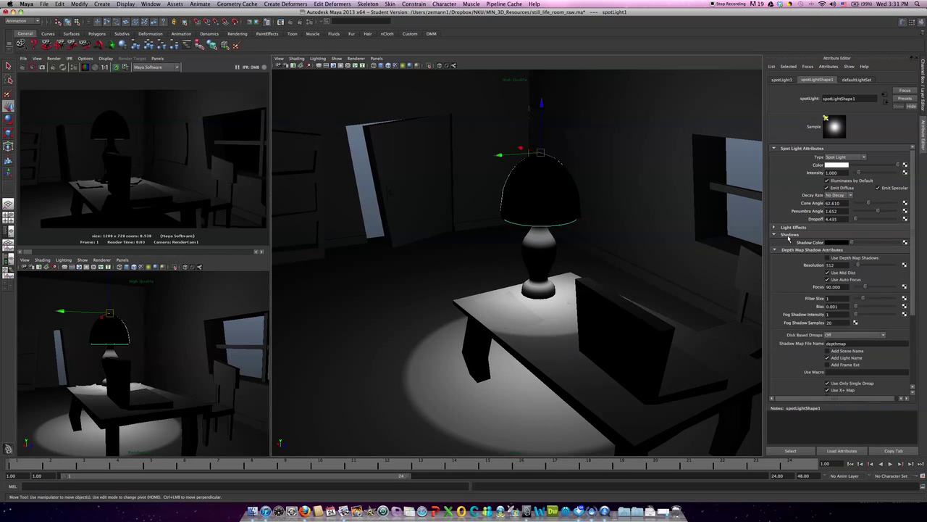
click(828, 258)
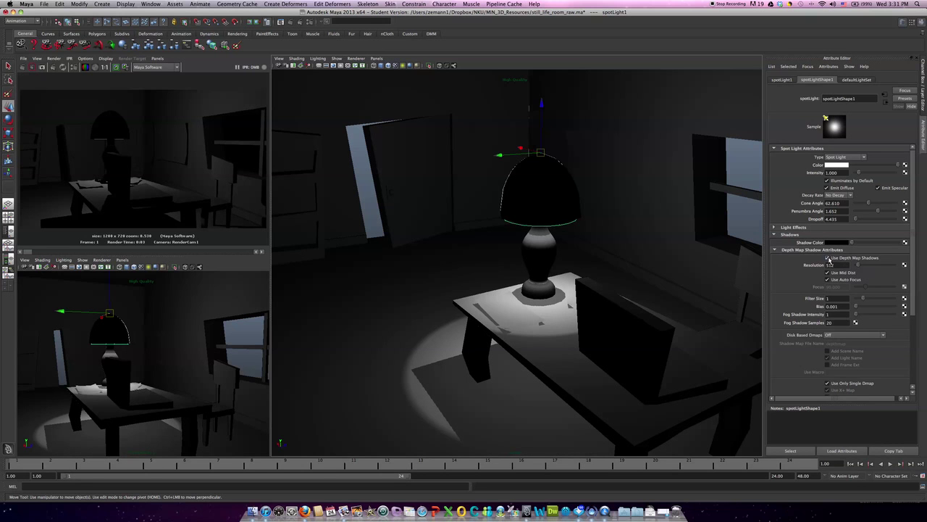
mouse_move(609, 311)
alt+mouse_down()
mouse_move(502, 306)
mouse_move(568, 313)
alt+mouse_up()
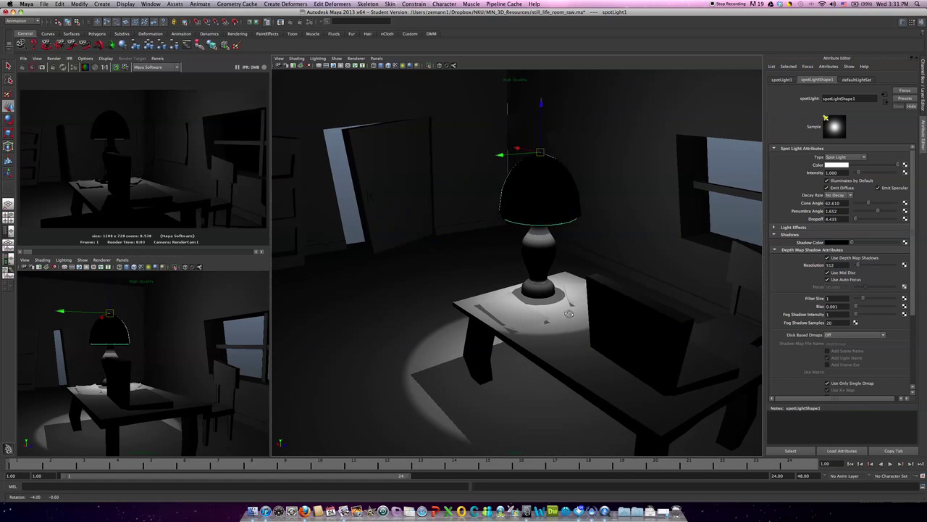
- Render a snapshot from renderCam1 and briefly maximize the Render View
click(55, 60)
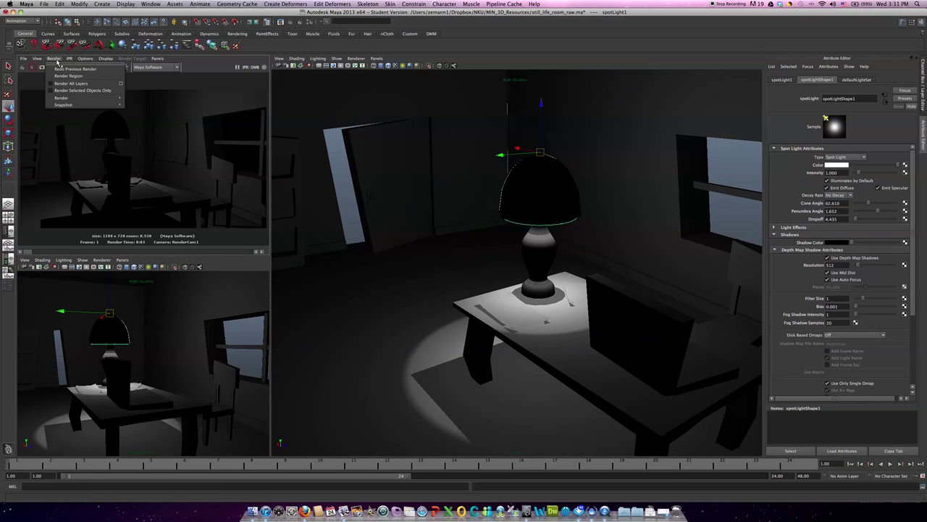
mouse_move(64, 104)
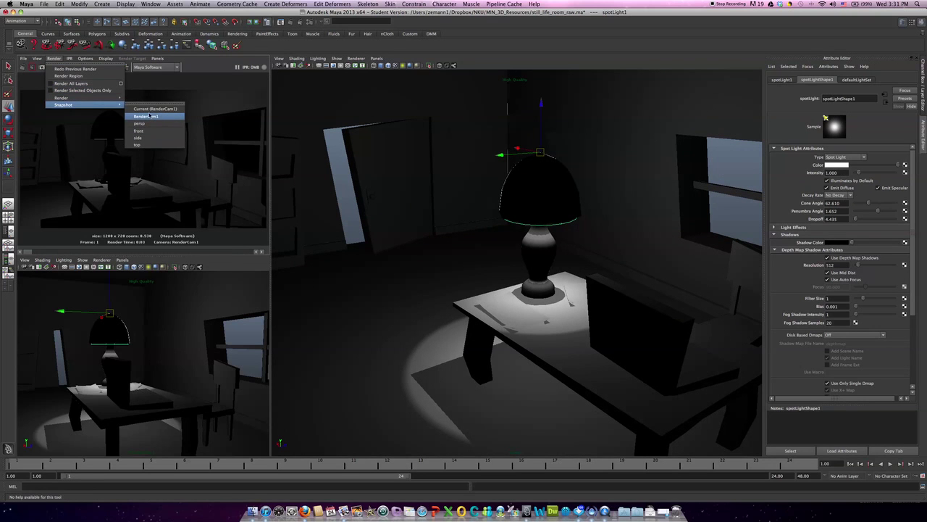
click(165, 111)
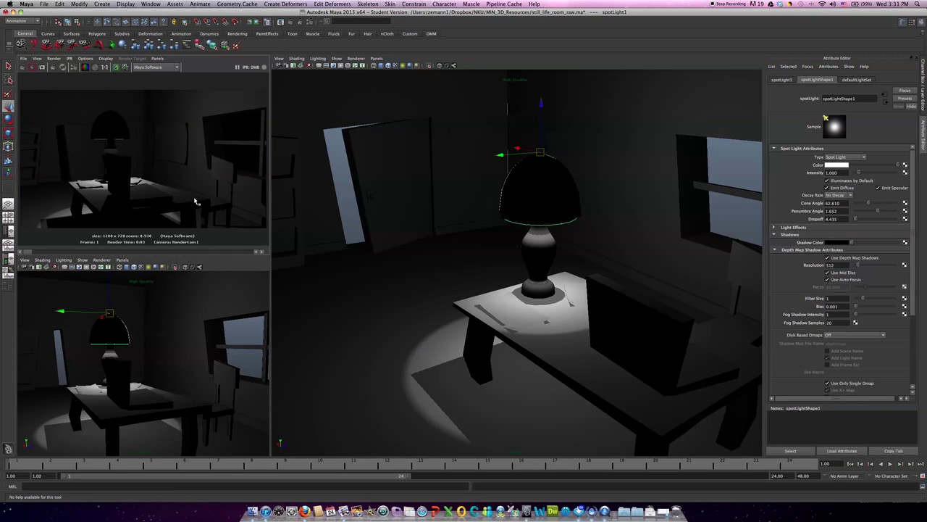
click(528, 136)
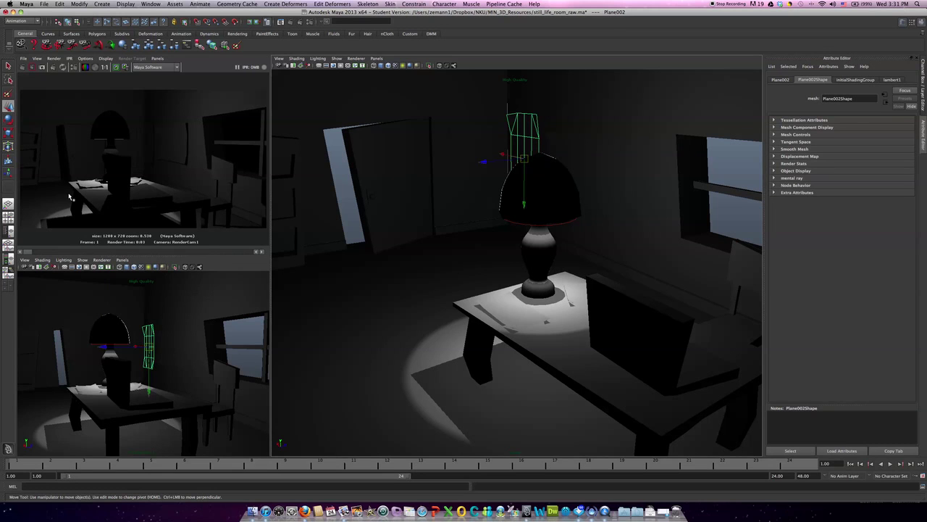
click(134, 215)
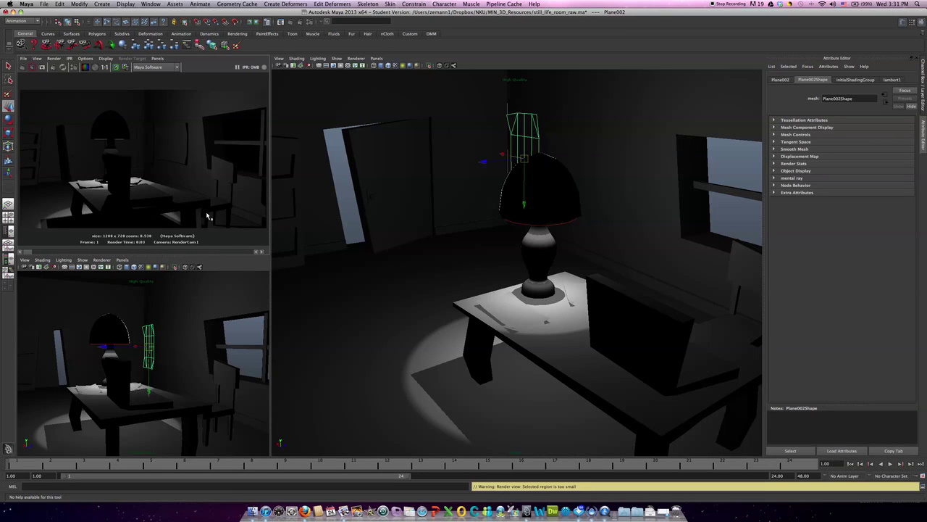
key(space)
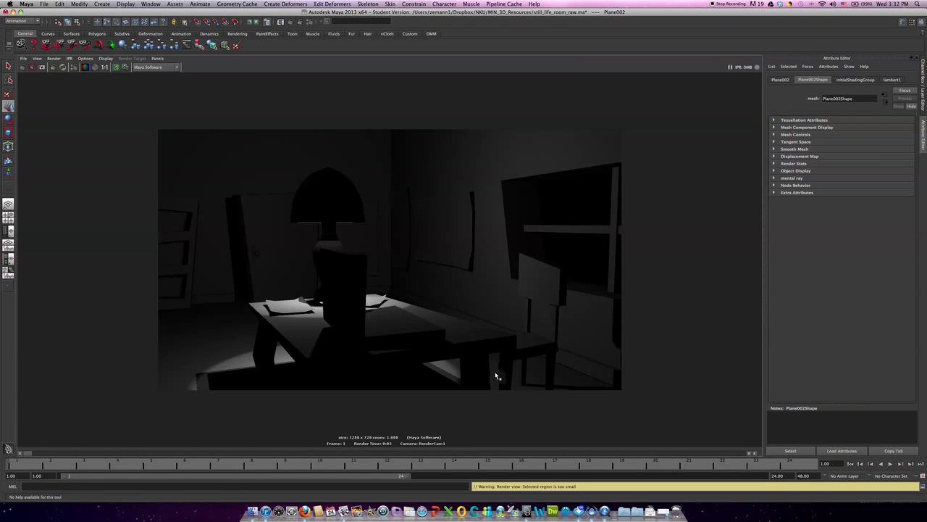
key(space)
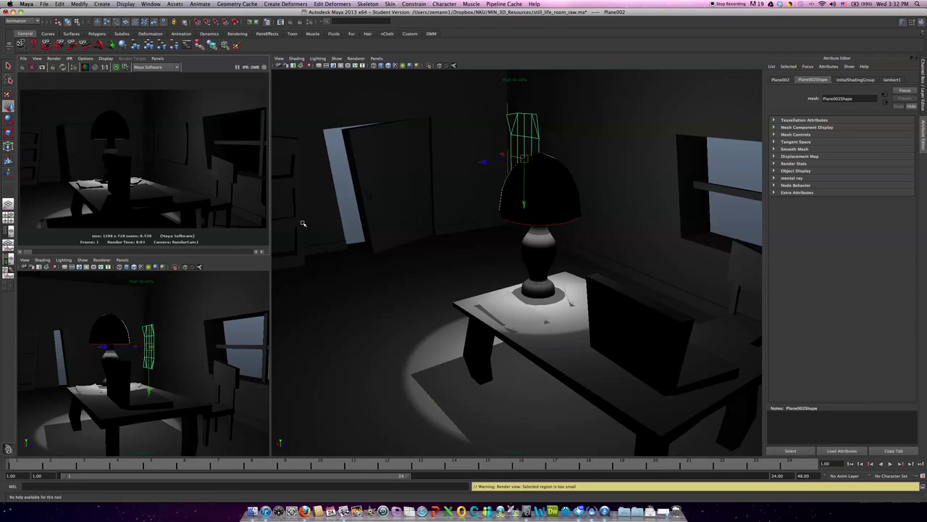
- Switch the scene to wireframe and reselect the lamp's spotlight
click(421, 217)
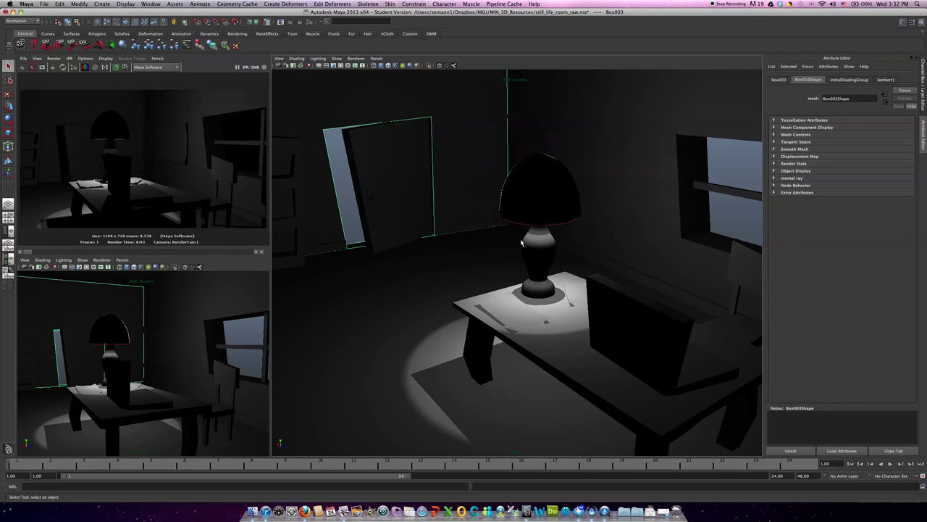
key(4)
click(542, 172)
mouse_move(542, 172)
alt+mouse_down()
mouse_move(542, 221)
mouse_move(556, 219)
alt+mouse_up()
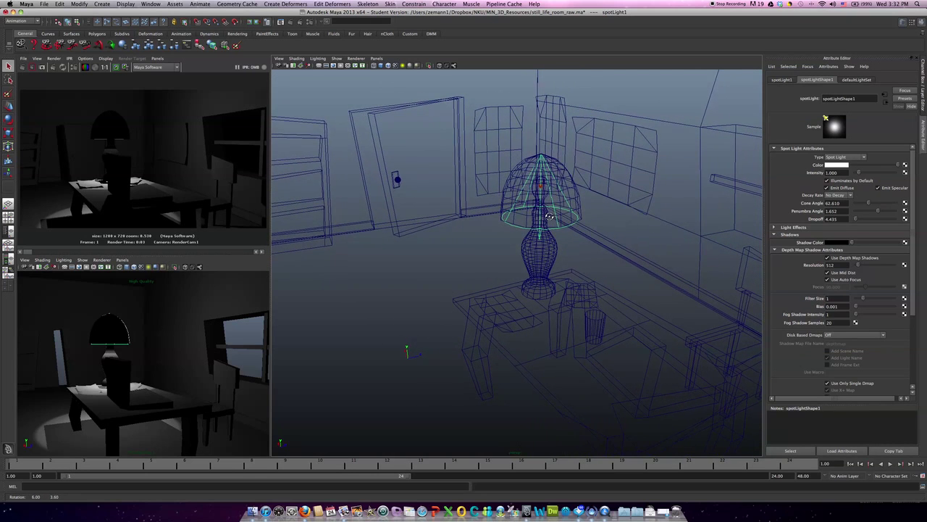
- Select the point light, turn off its depth map shadows, and re-render to compare
scroll(556, 218, up, 3)
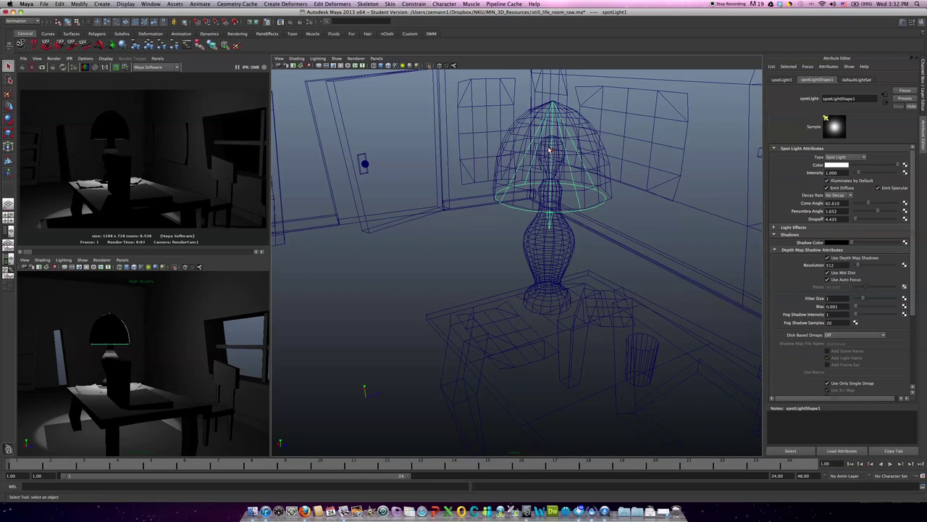
click(552, 153)
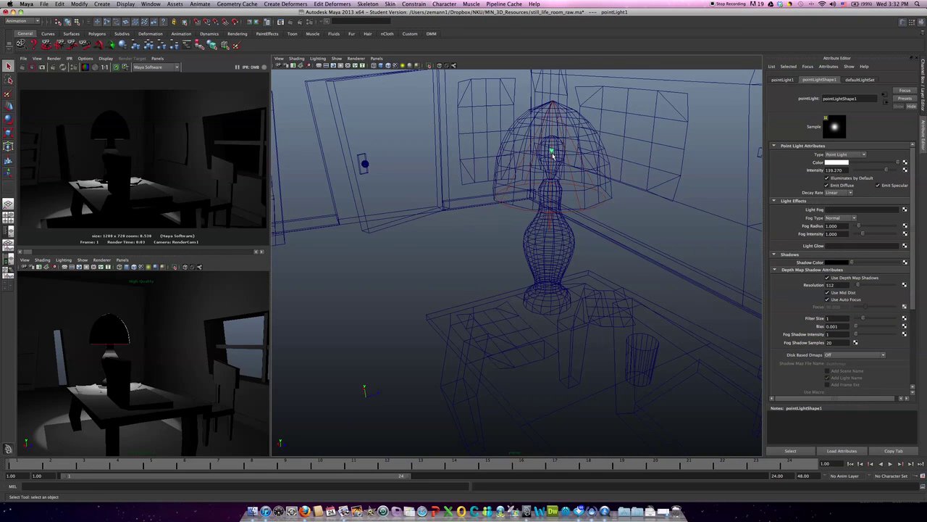
scroll(552, 152, up, 2)
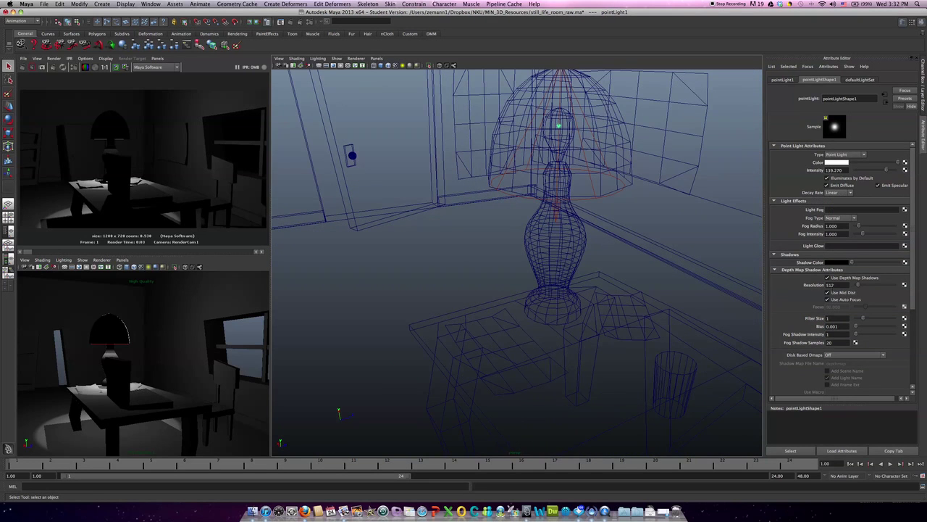
click(826, 277)
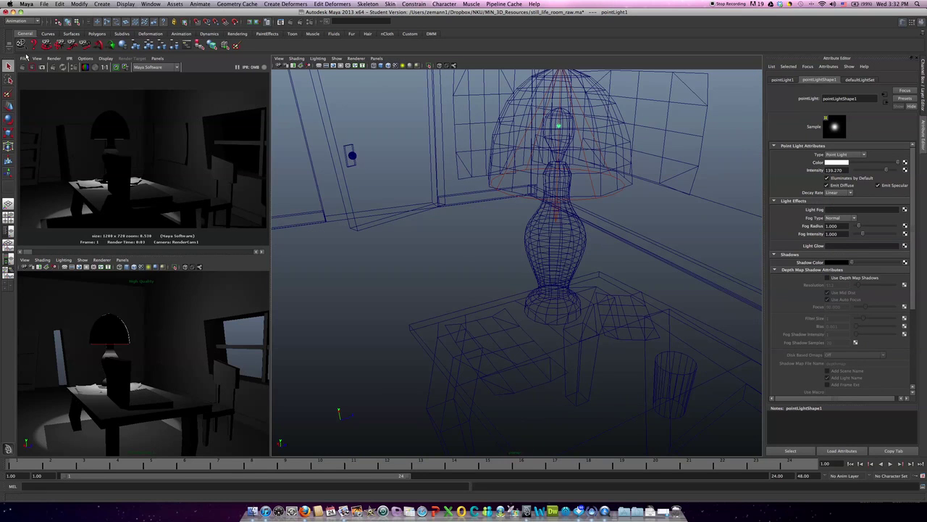
click(24, 66)
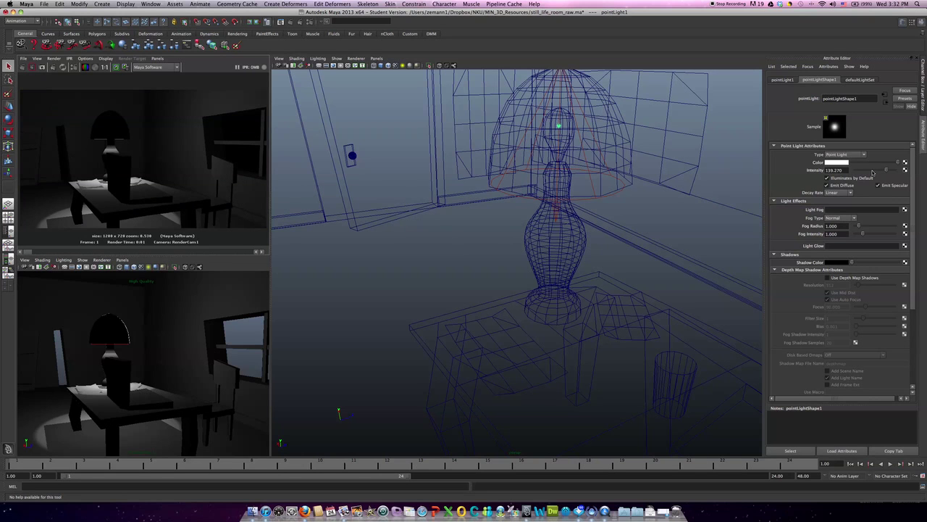
- Keep Linear decay and set the point light's intensity to about 100.110
click(840, 193)
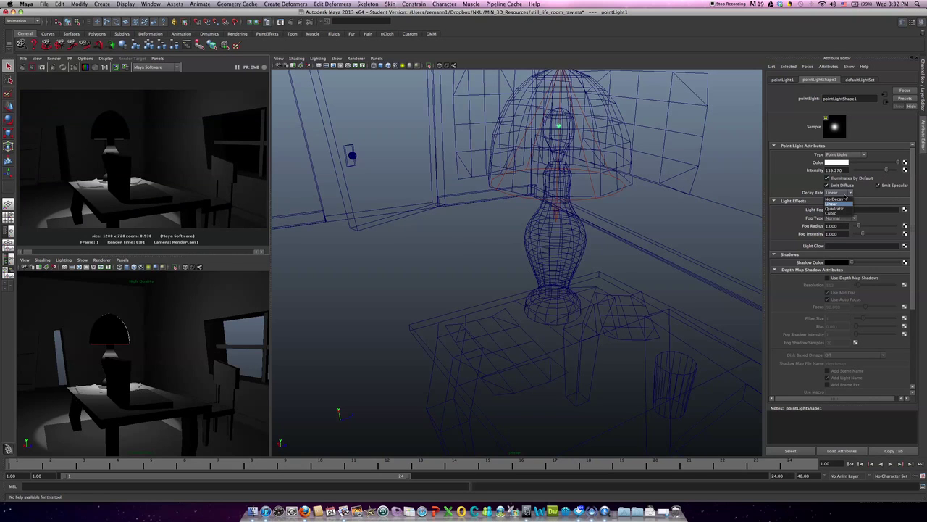
click(846, 195)
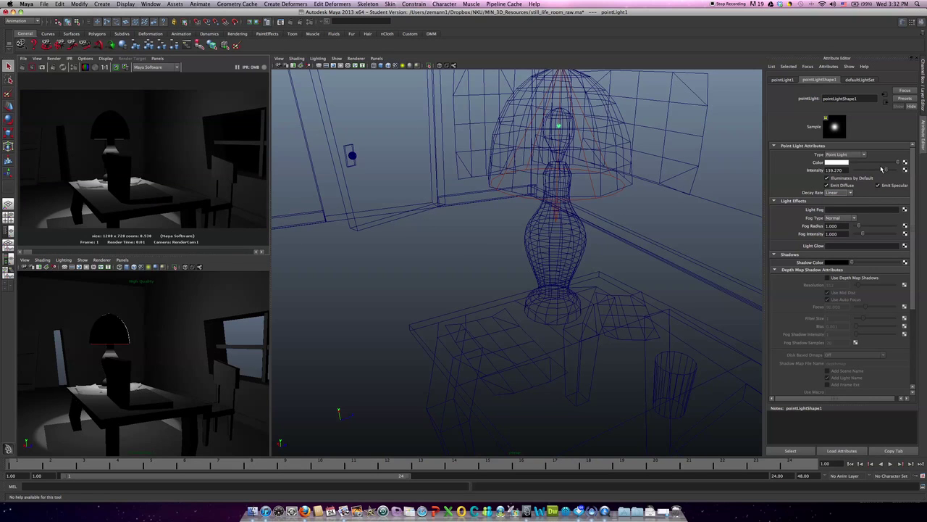
drag(883, 171, 874, 171)
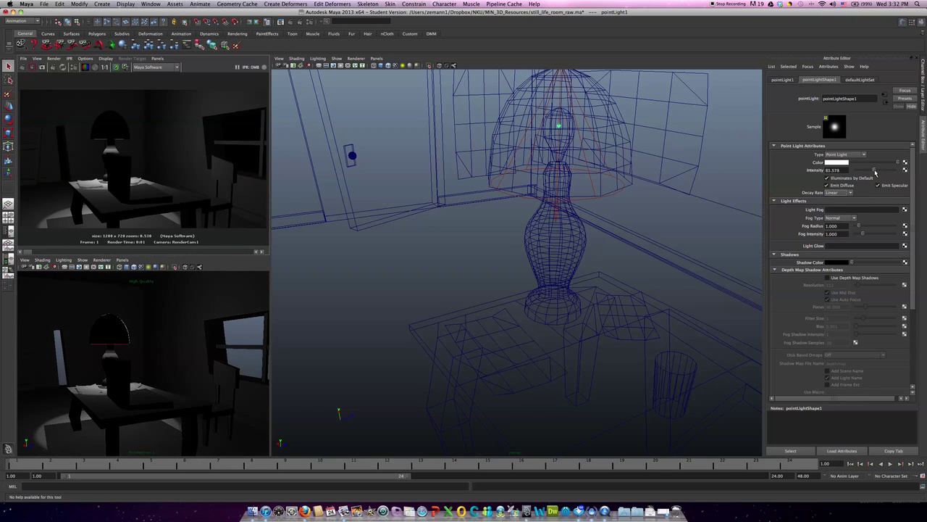
click(22, 67)
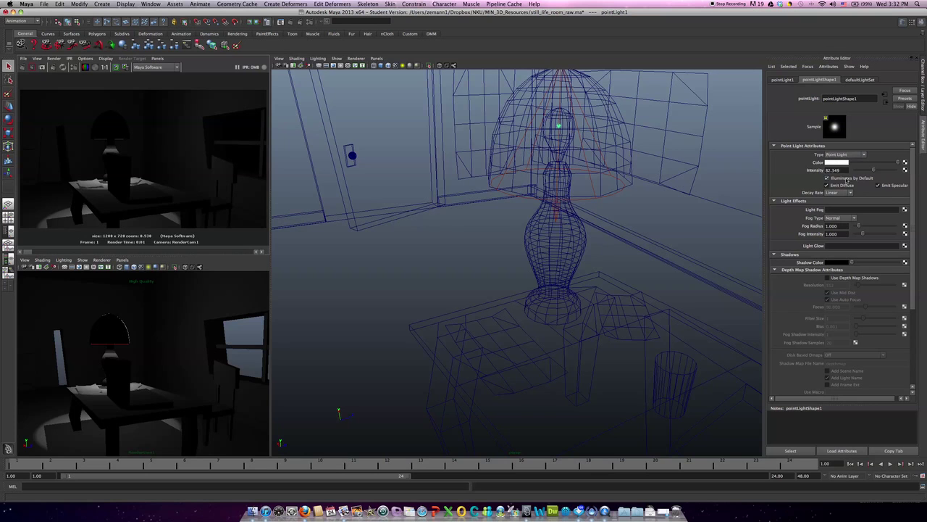
drag(875, 171, 878, 171)
- Re-enable depth map shadows, render, and raise the point light inside the shade
click(827, 277)
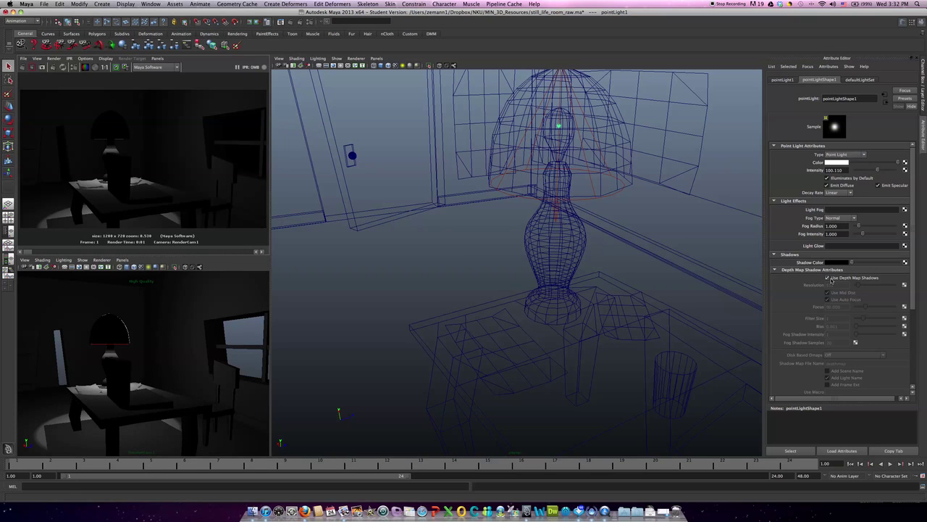
click(21, 67)
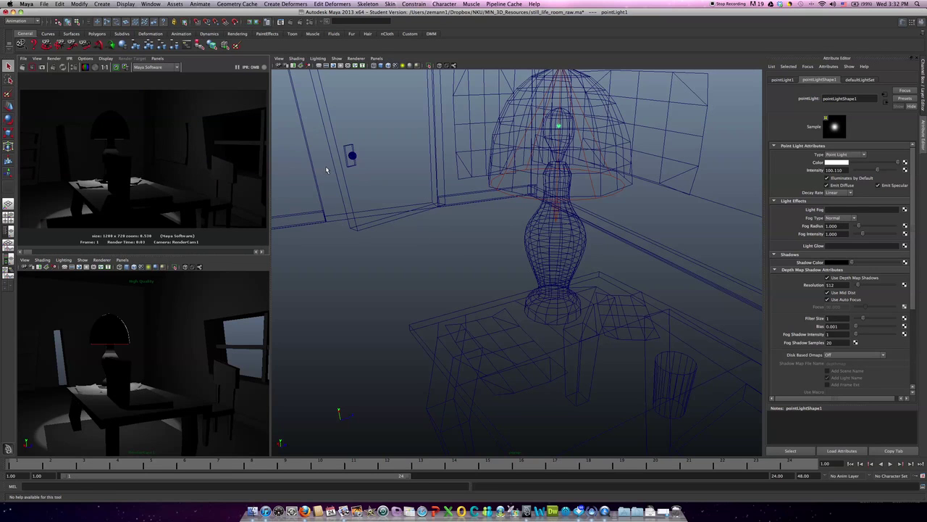
key(w)
drag(564, 119, 559, 103)
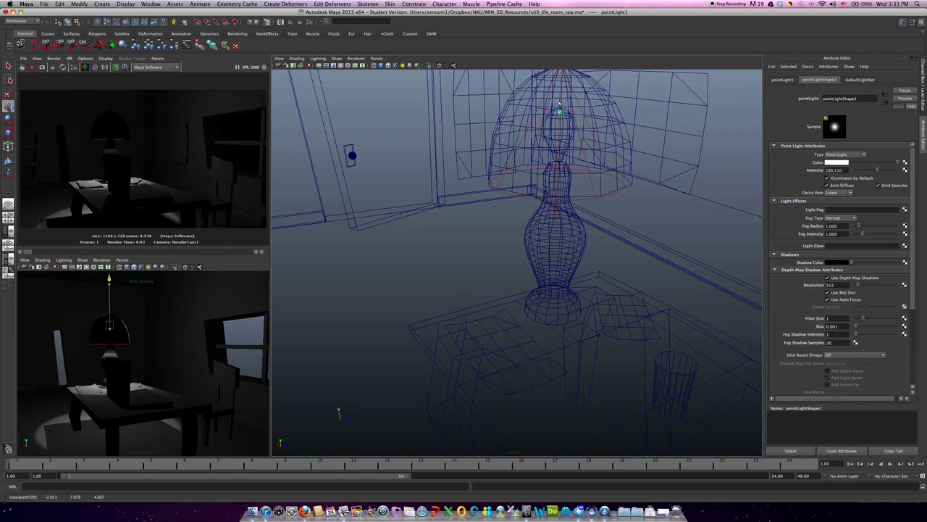
- Select the plane beside the lamp and check the render view's render options
key(q)
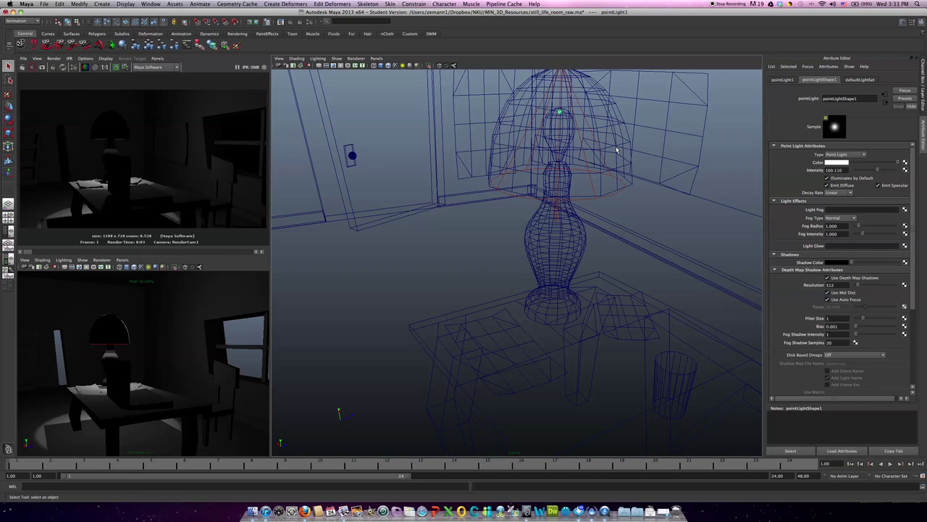
click(617, 150)
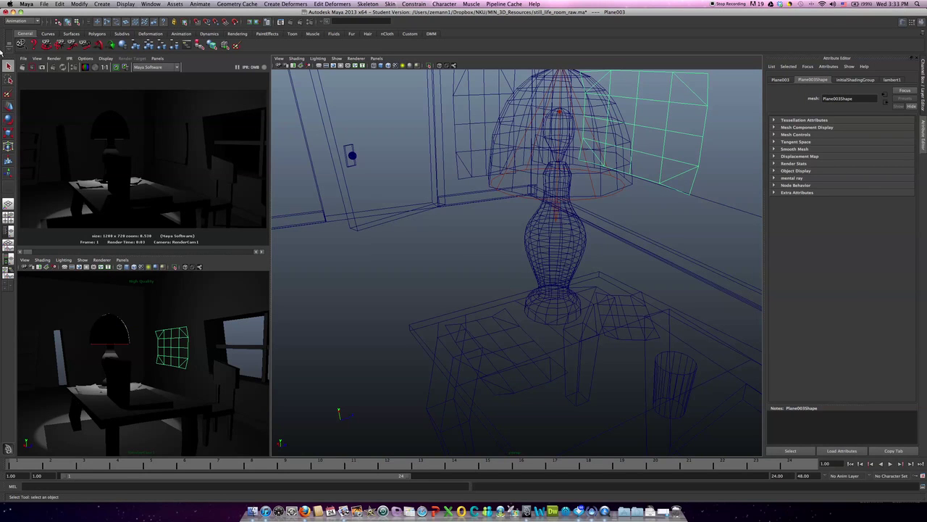
click(53, 58)
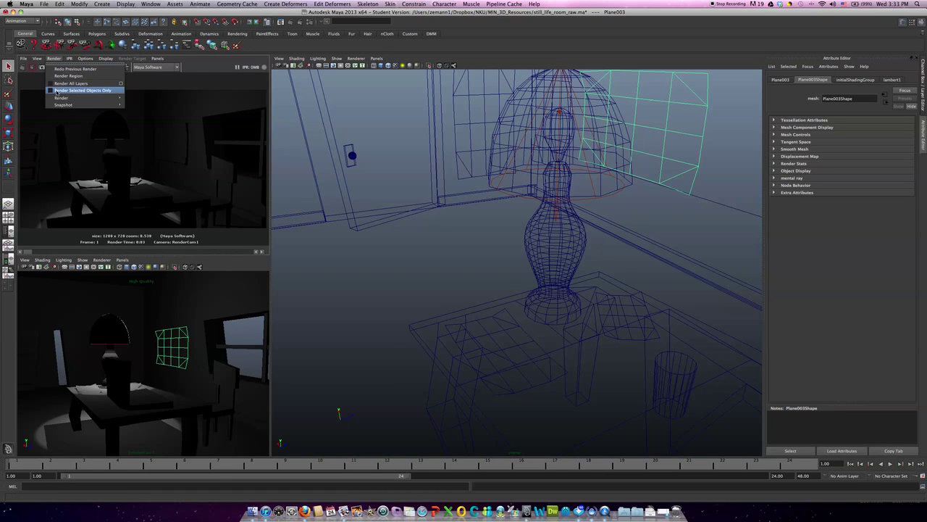
mouse_move(61, 97)
click(136, 109)
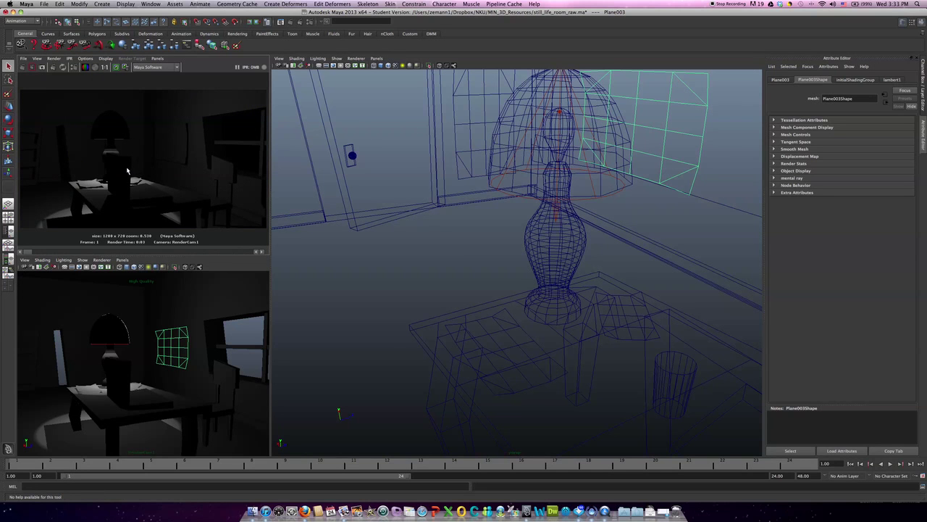
- Move pointLight1 up to the top of the lampshade and re-render the room
click(562, 113)
key(ctrl+z)
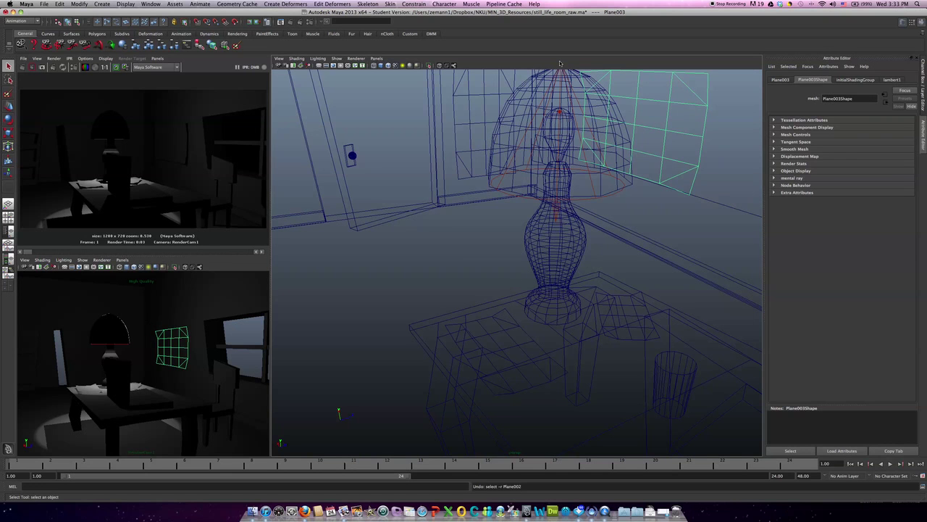
click(559, 113)
alt+middle_drag(564, 121, 548, 176)
key(w)
drag(546, 151, 548, 106)
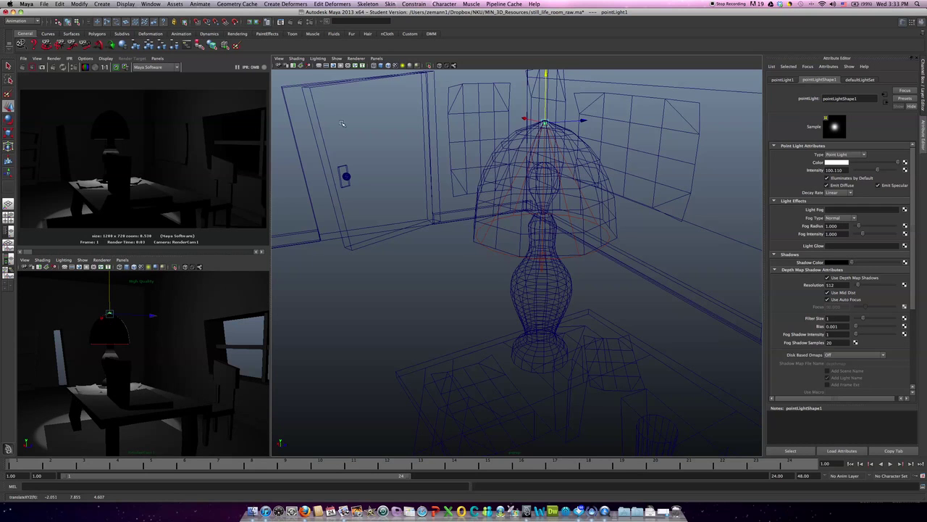
click(22, 67)
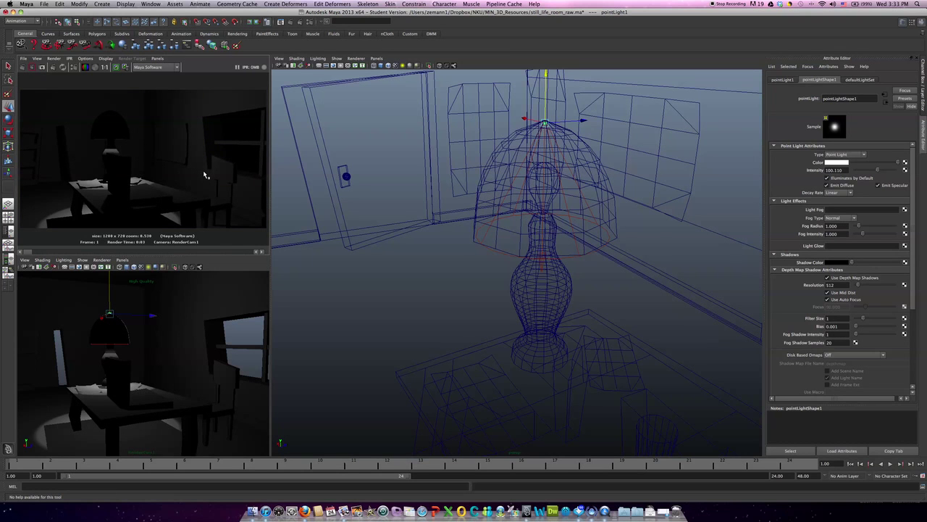
key(q)
click(102, 4)
mouse_move(105, 44)
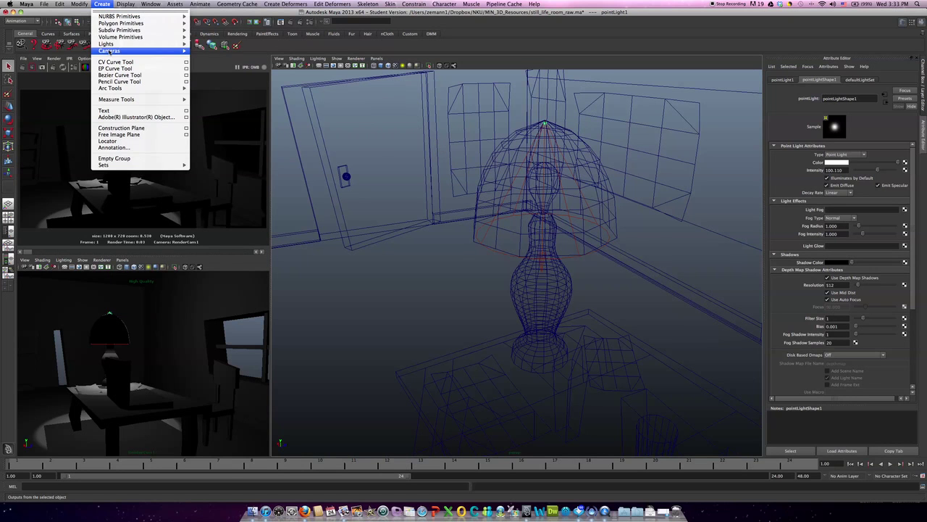
- Add an ambient light and move it up to the top of the lamp
click(225, 47)
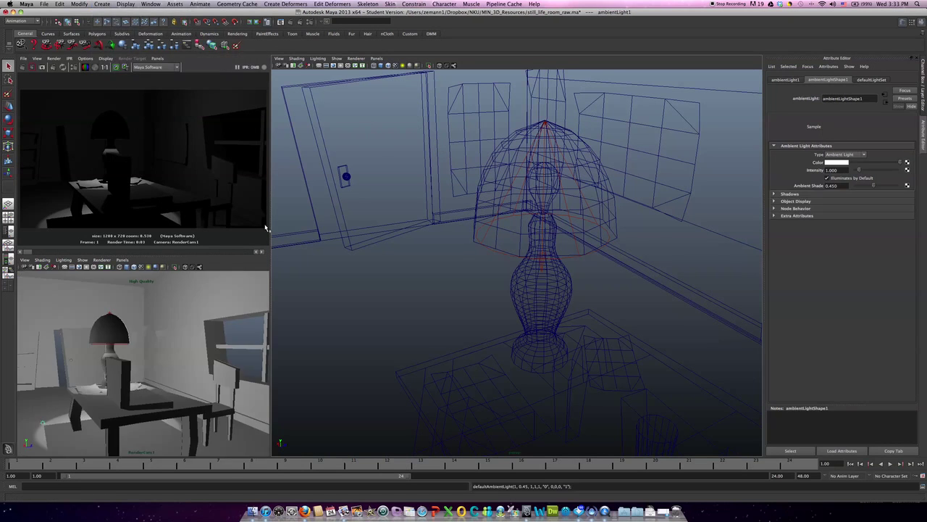
drag(860, 171, 856, 171)
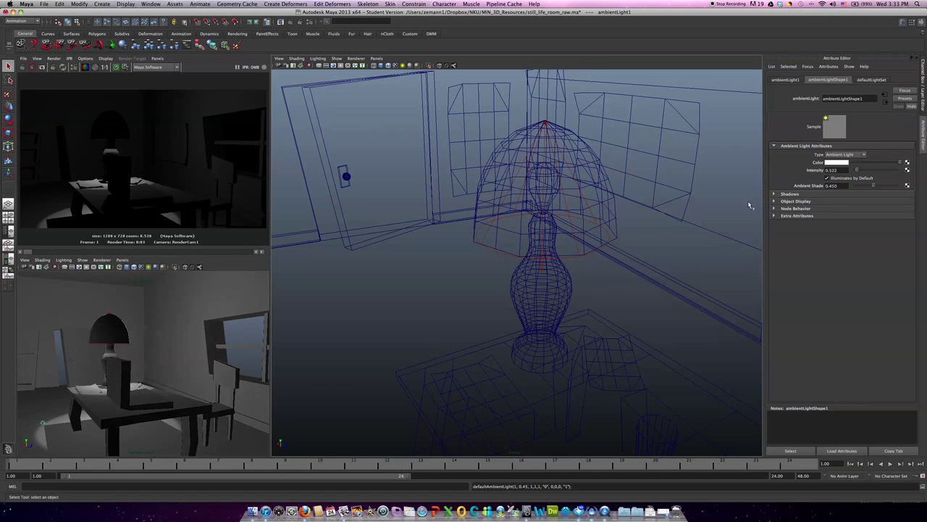
key(w)
scroll(413, 308, down, 2)
scroll(392, 355, down, 2)
scroll(392, 355, down, 1)
drag(356, 430, 558, 156)
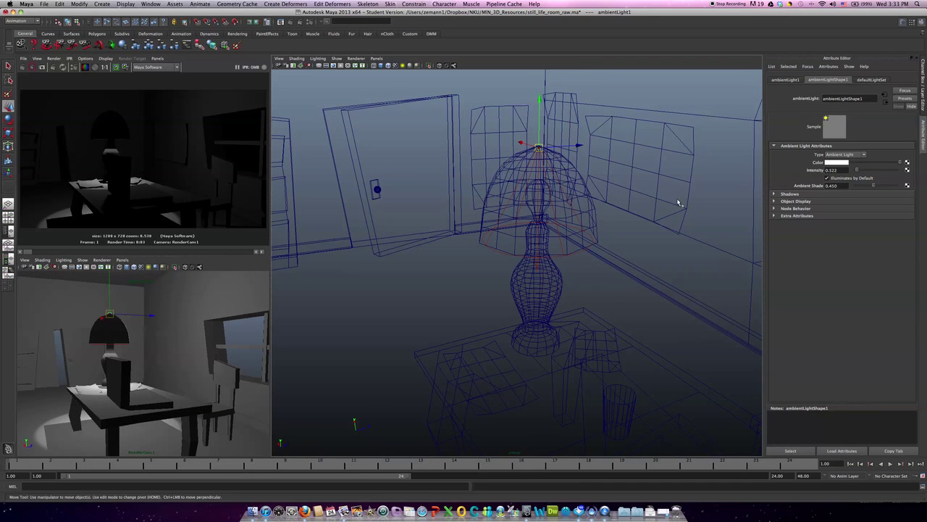
- Set the ambient light intensity to 0.200 and re-render to check it
click(833, 170)
key(BackSpace)
key(Return)
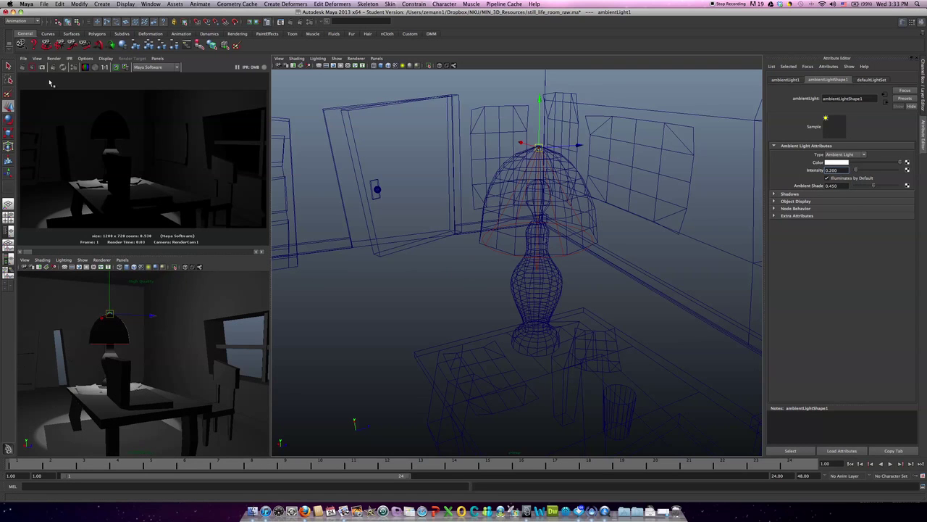
click(23, 68)
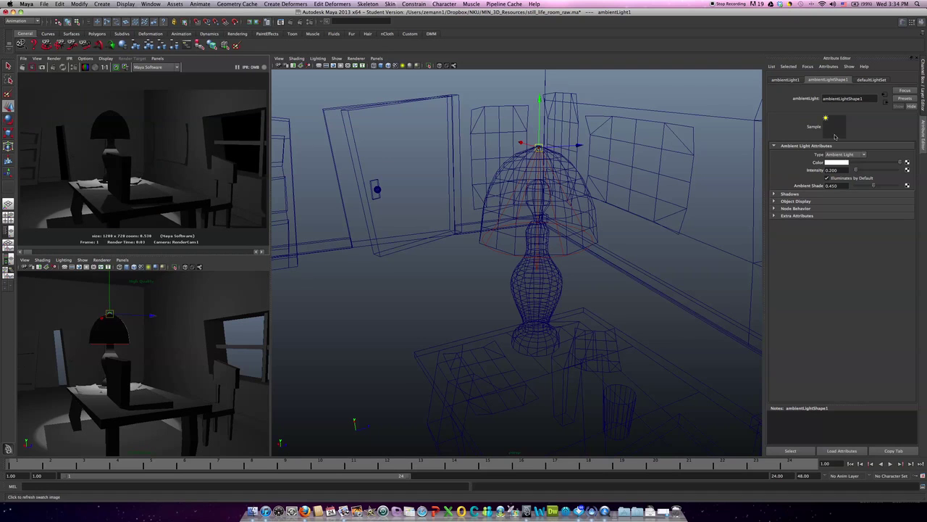
- Lower the ambient intensity to 0.130, raise Ambient Shade to 0.687, and re-render
click(840, 171)
text(1)
key(Return)
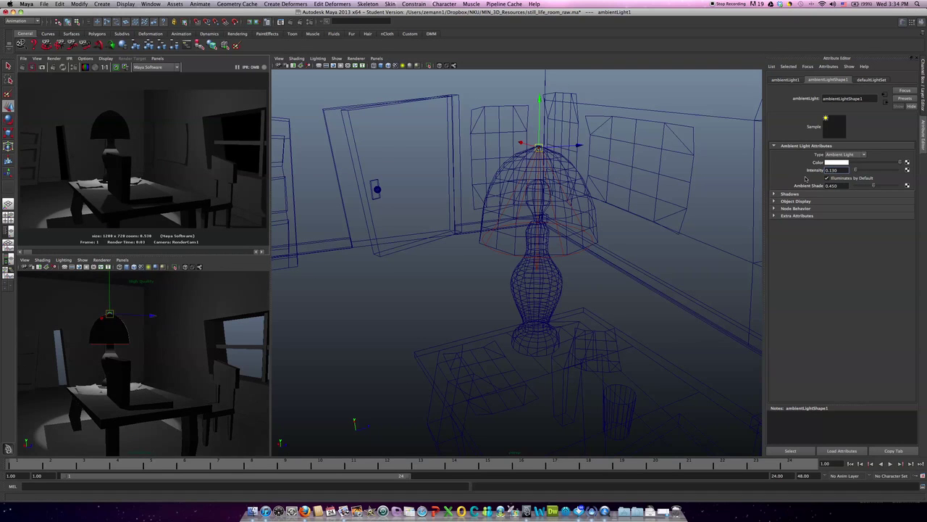
click(844, 185)
drag(877, 186, 882, 187)
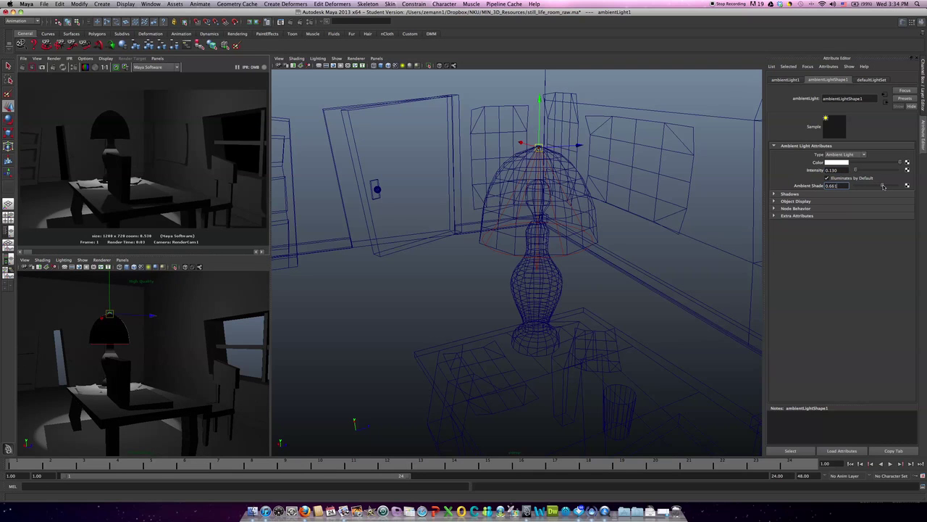
click(22, 66)
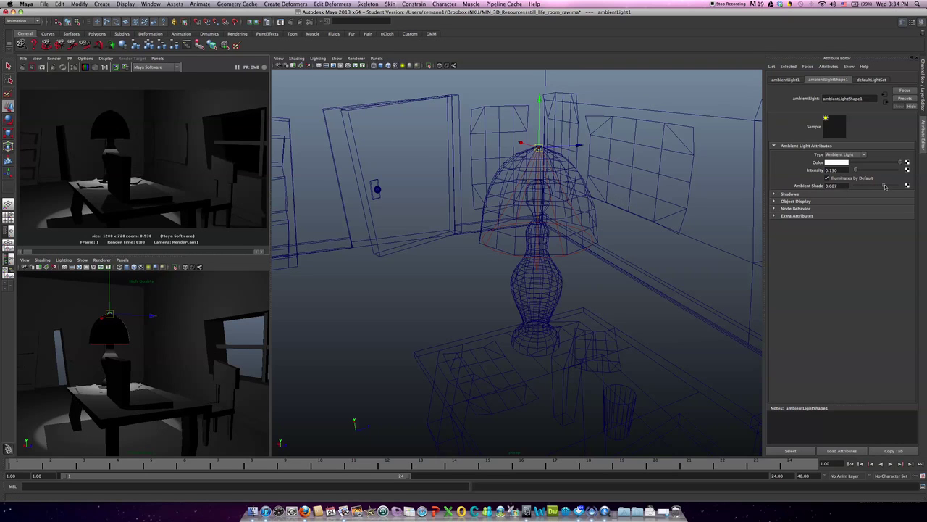
- Set ambient intensity 0.075 and Ambient Shade 0.417, re-render, and maximize the Render View
click(833, 170)
text(0.075)
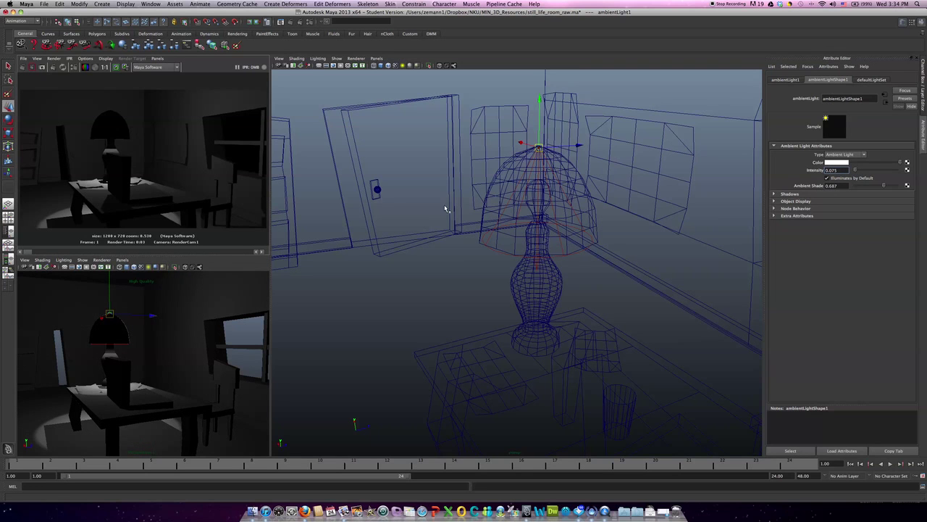
click(31, 67)
mouse_move(898, 187)
mouse_down()
mouse_move(844, 192)
mouse_move(874, 191)
mouse_up()
click(22, 68)
key(space)
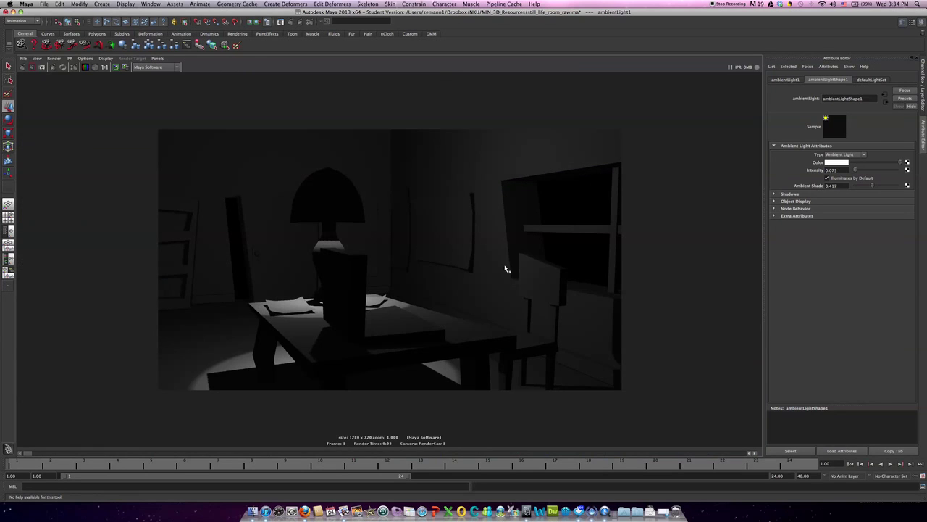